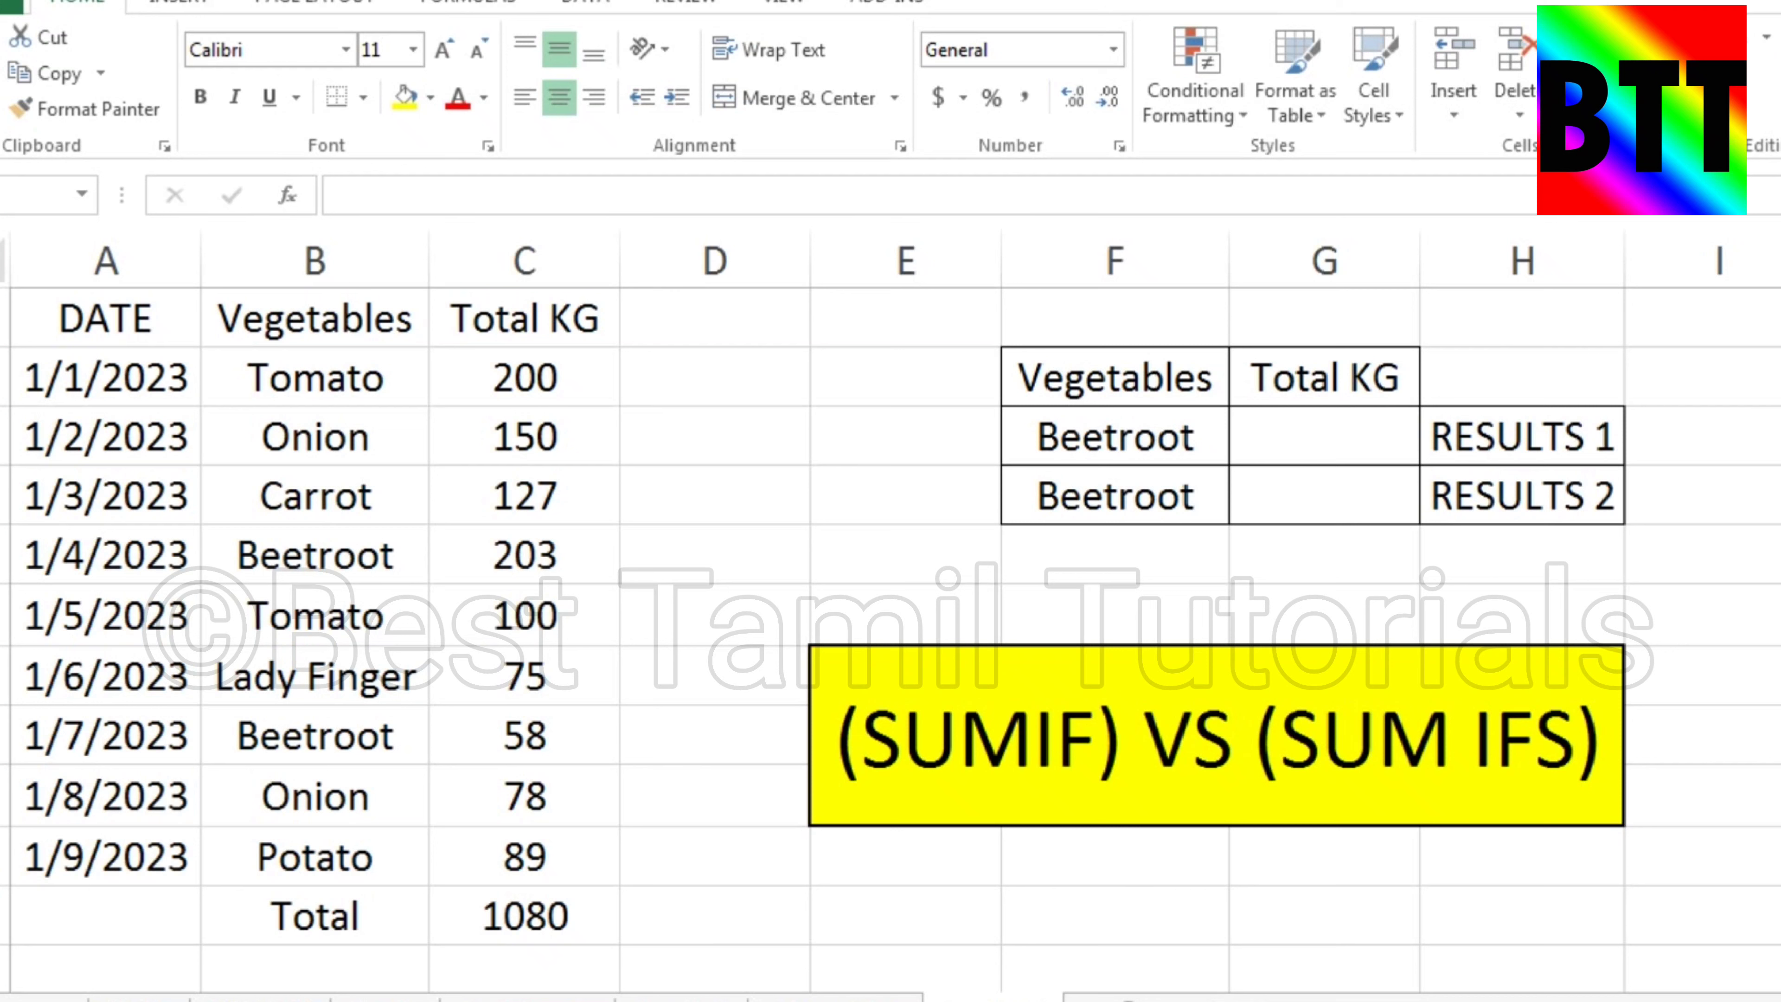
# - Enter the formula =SUMIF(B2:B10,F3,C2:C10) in cell G3 to total the Beetroot kilograms
pyautogui.click(1325, 436)
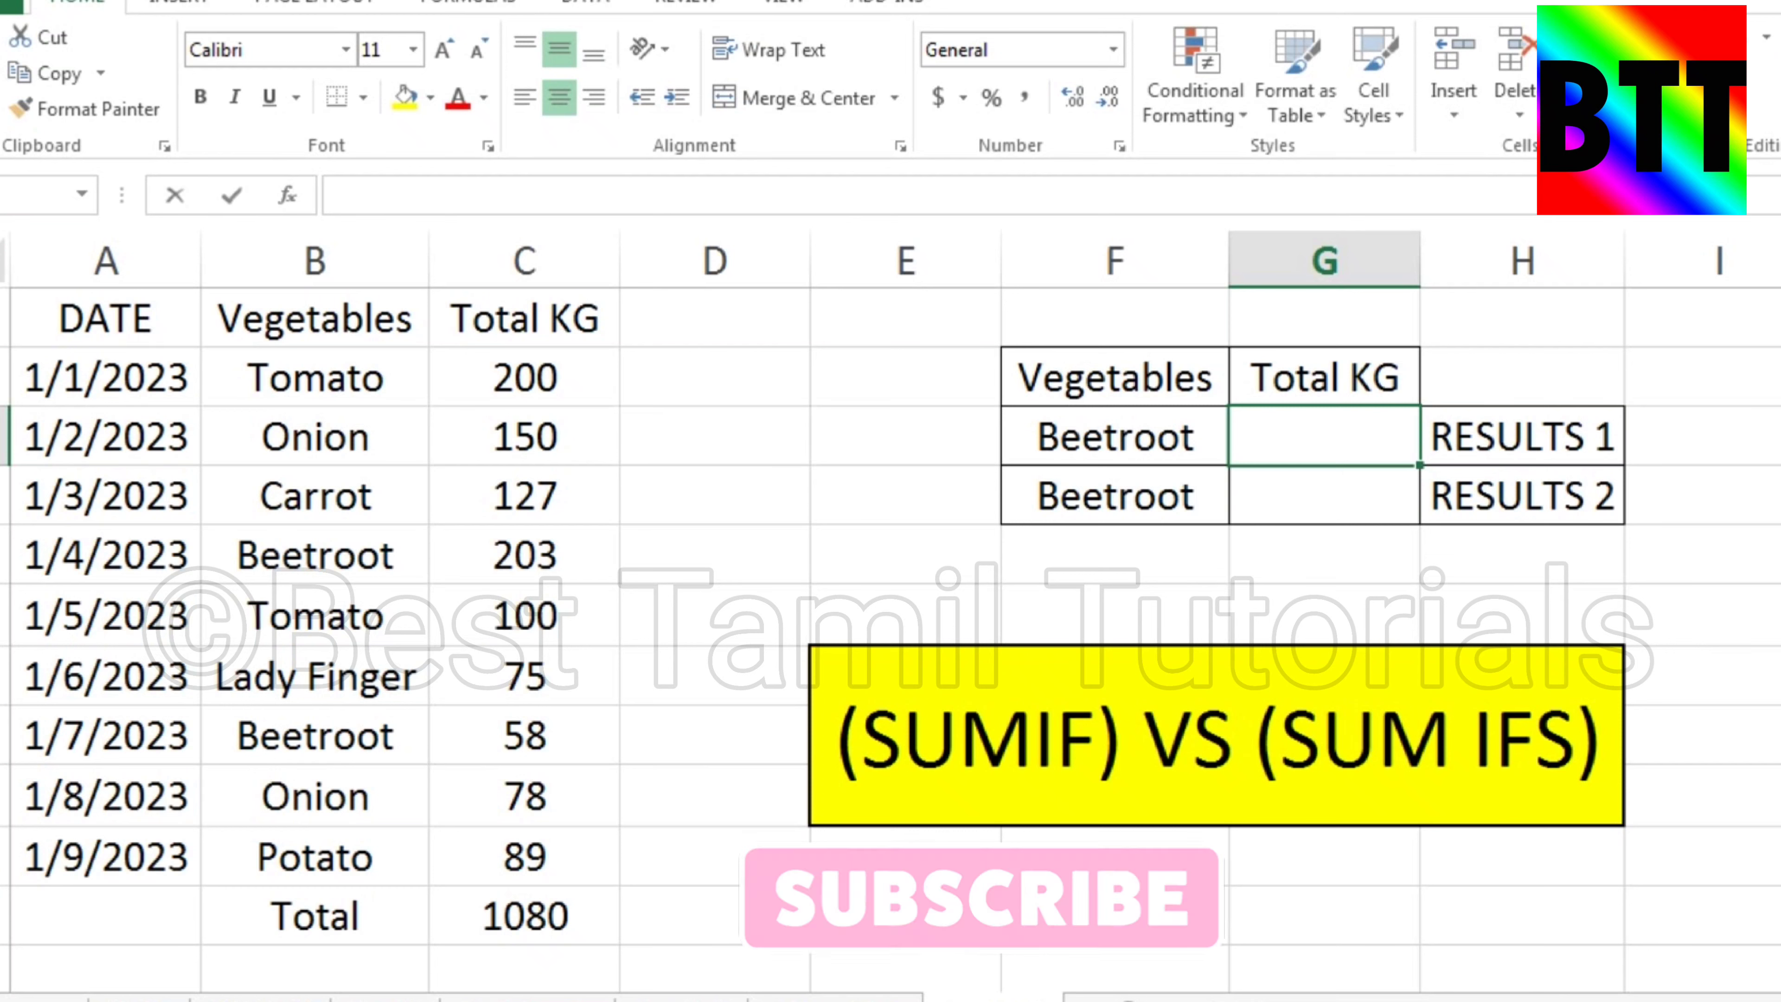
pyautogui.write('=s')
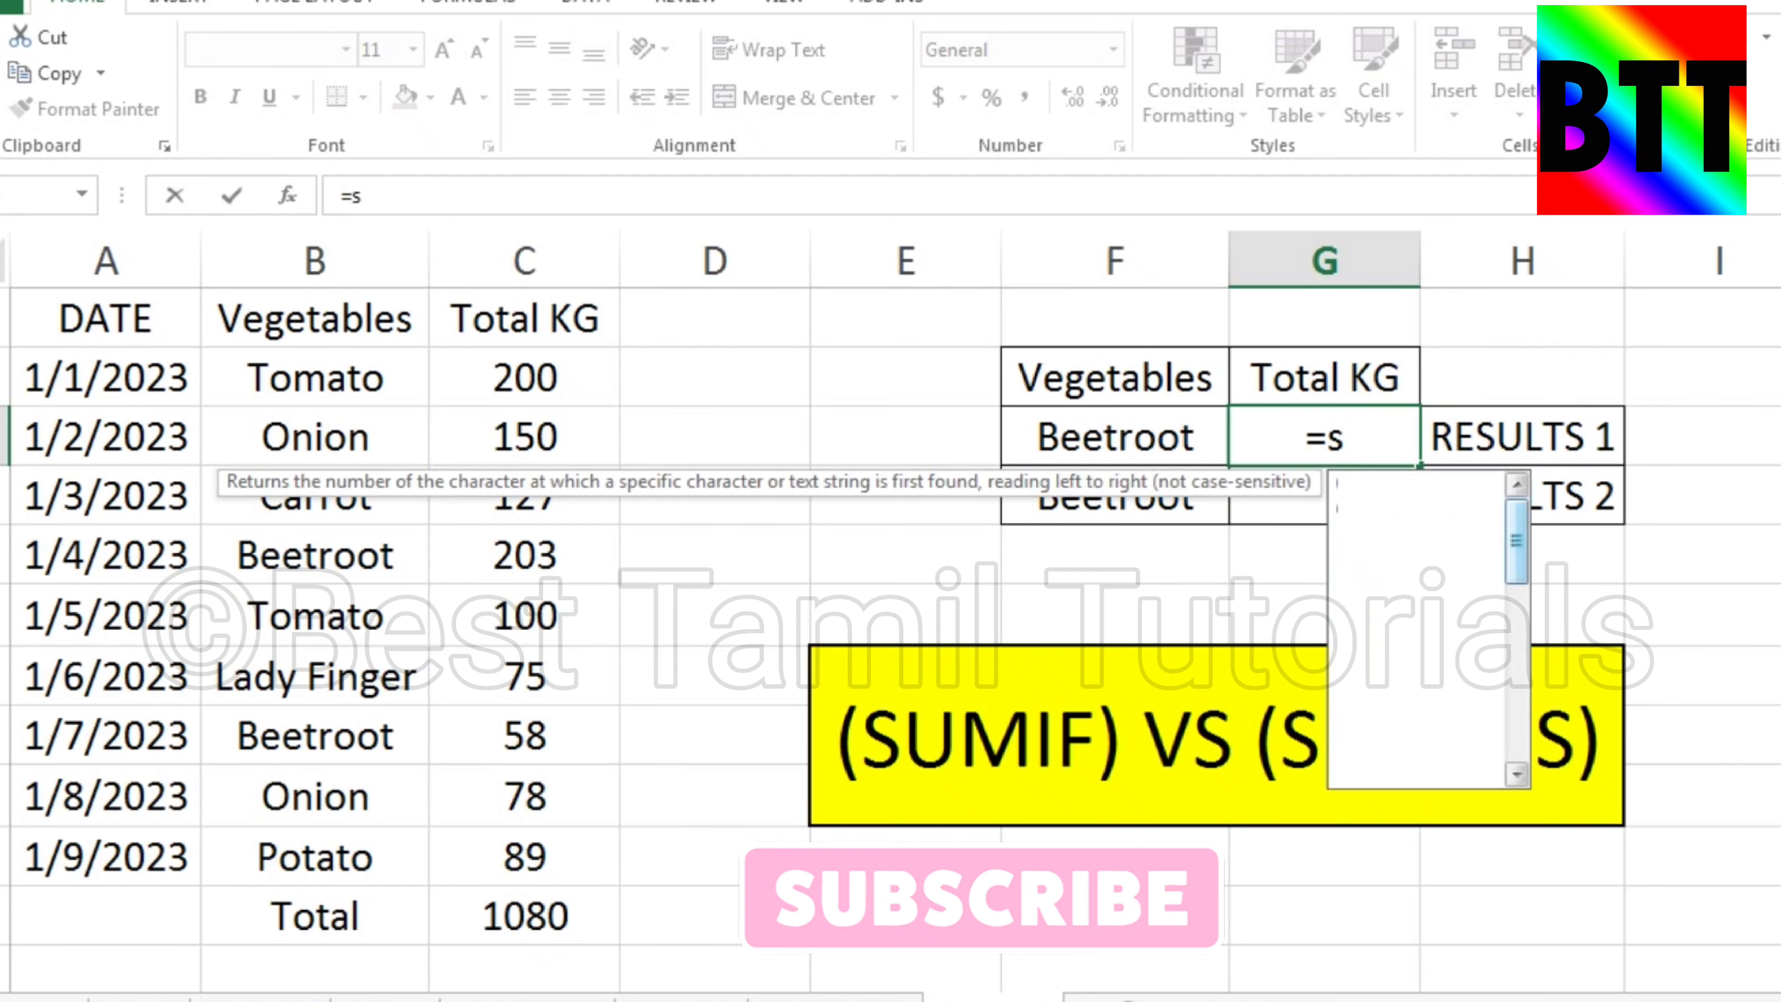
pyautogui.write('um')
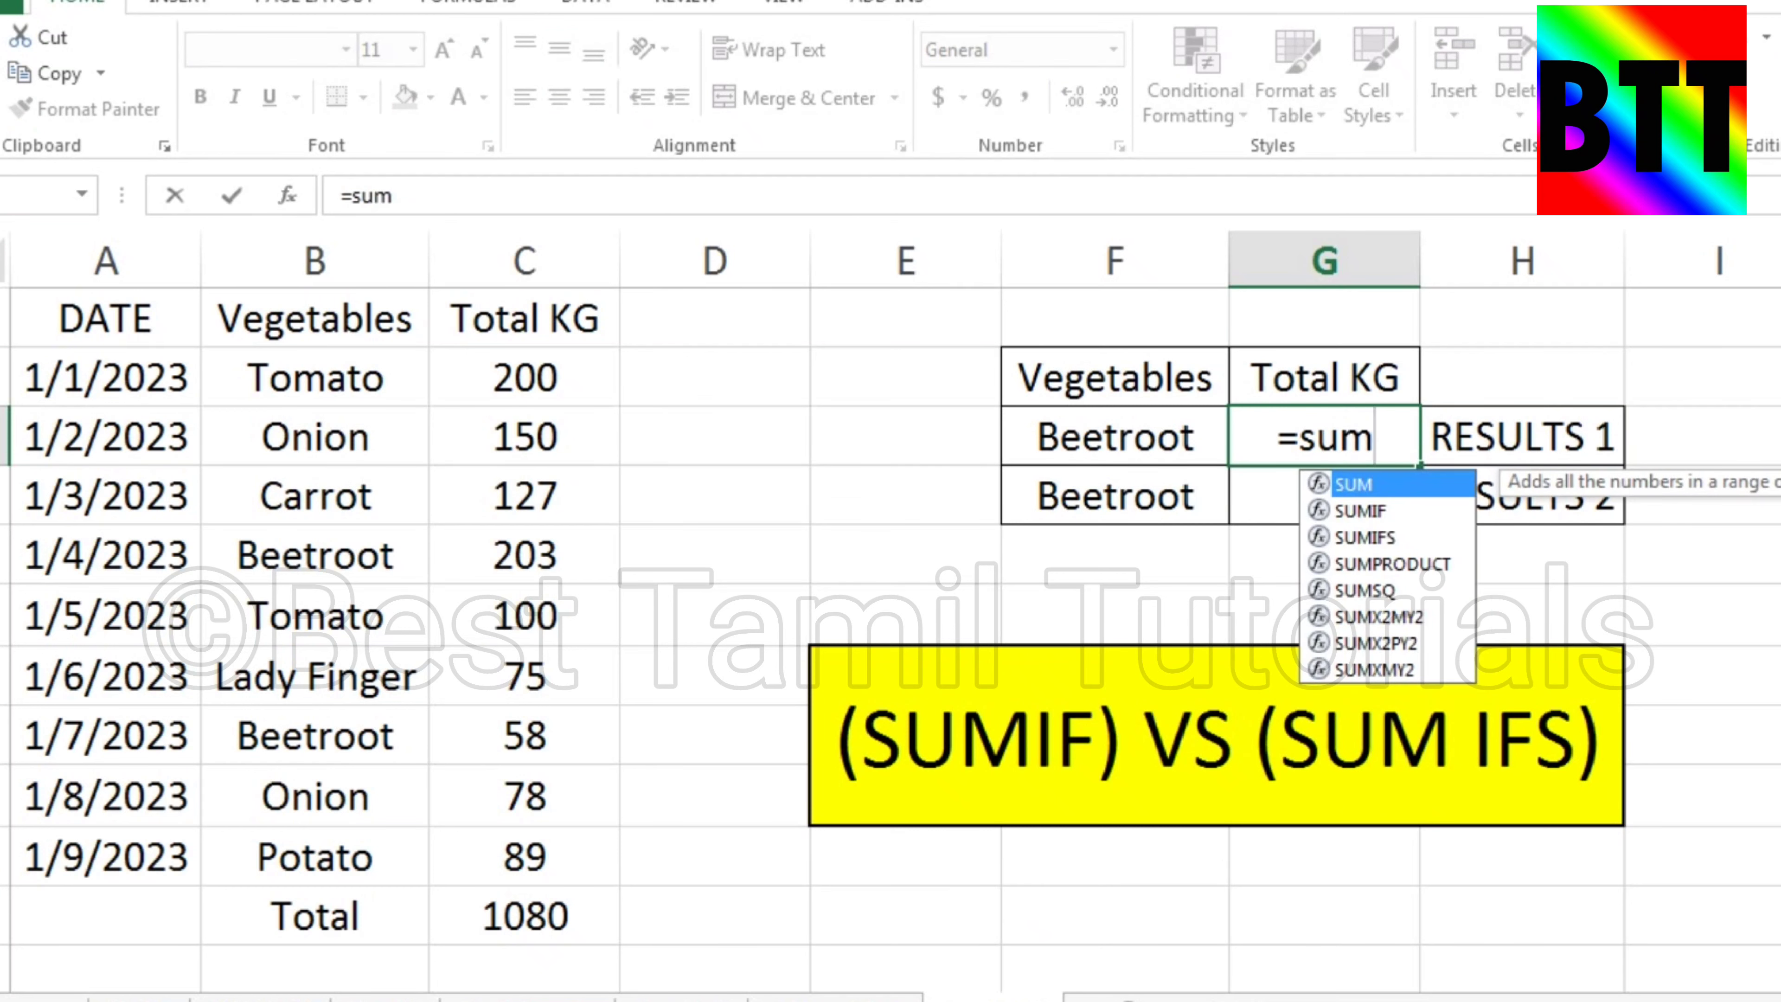
pyautogui.write('if')
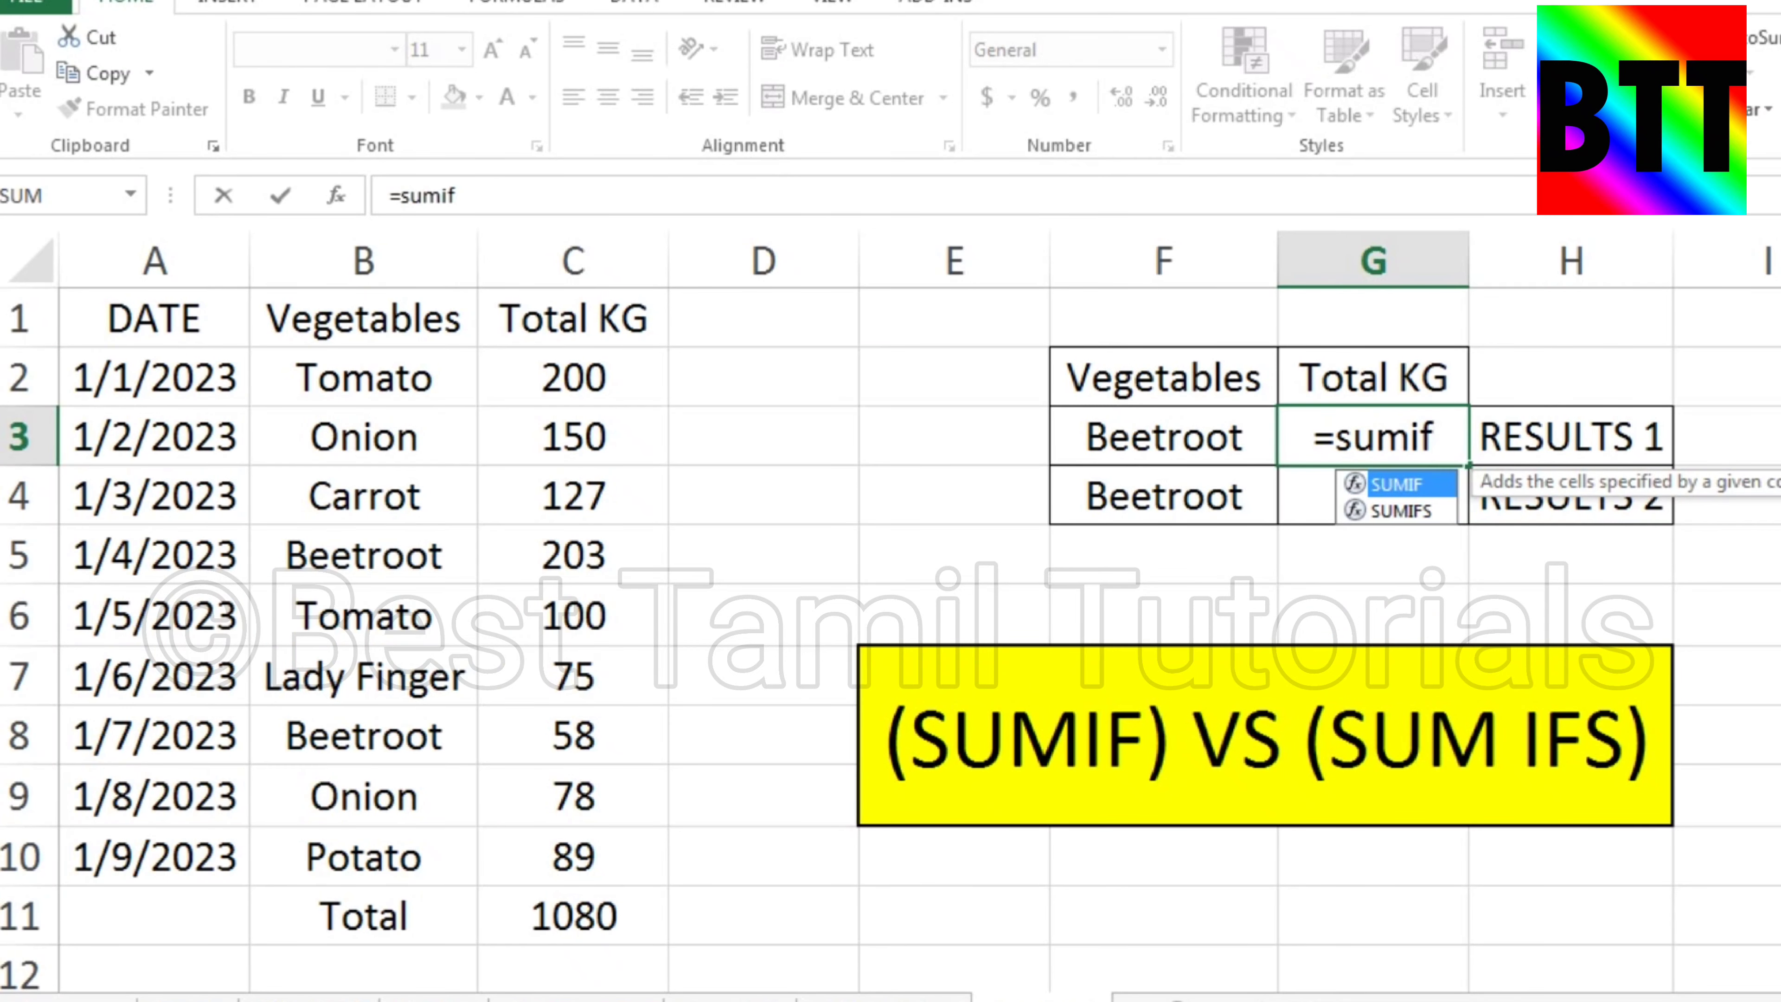
pyautogui.write('(')
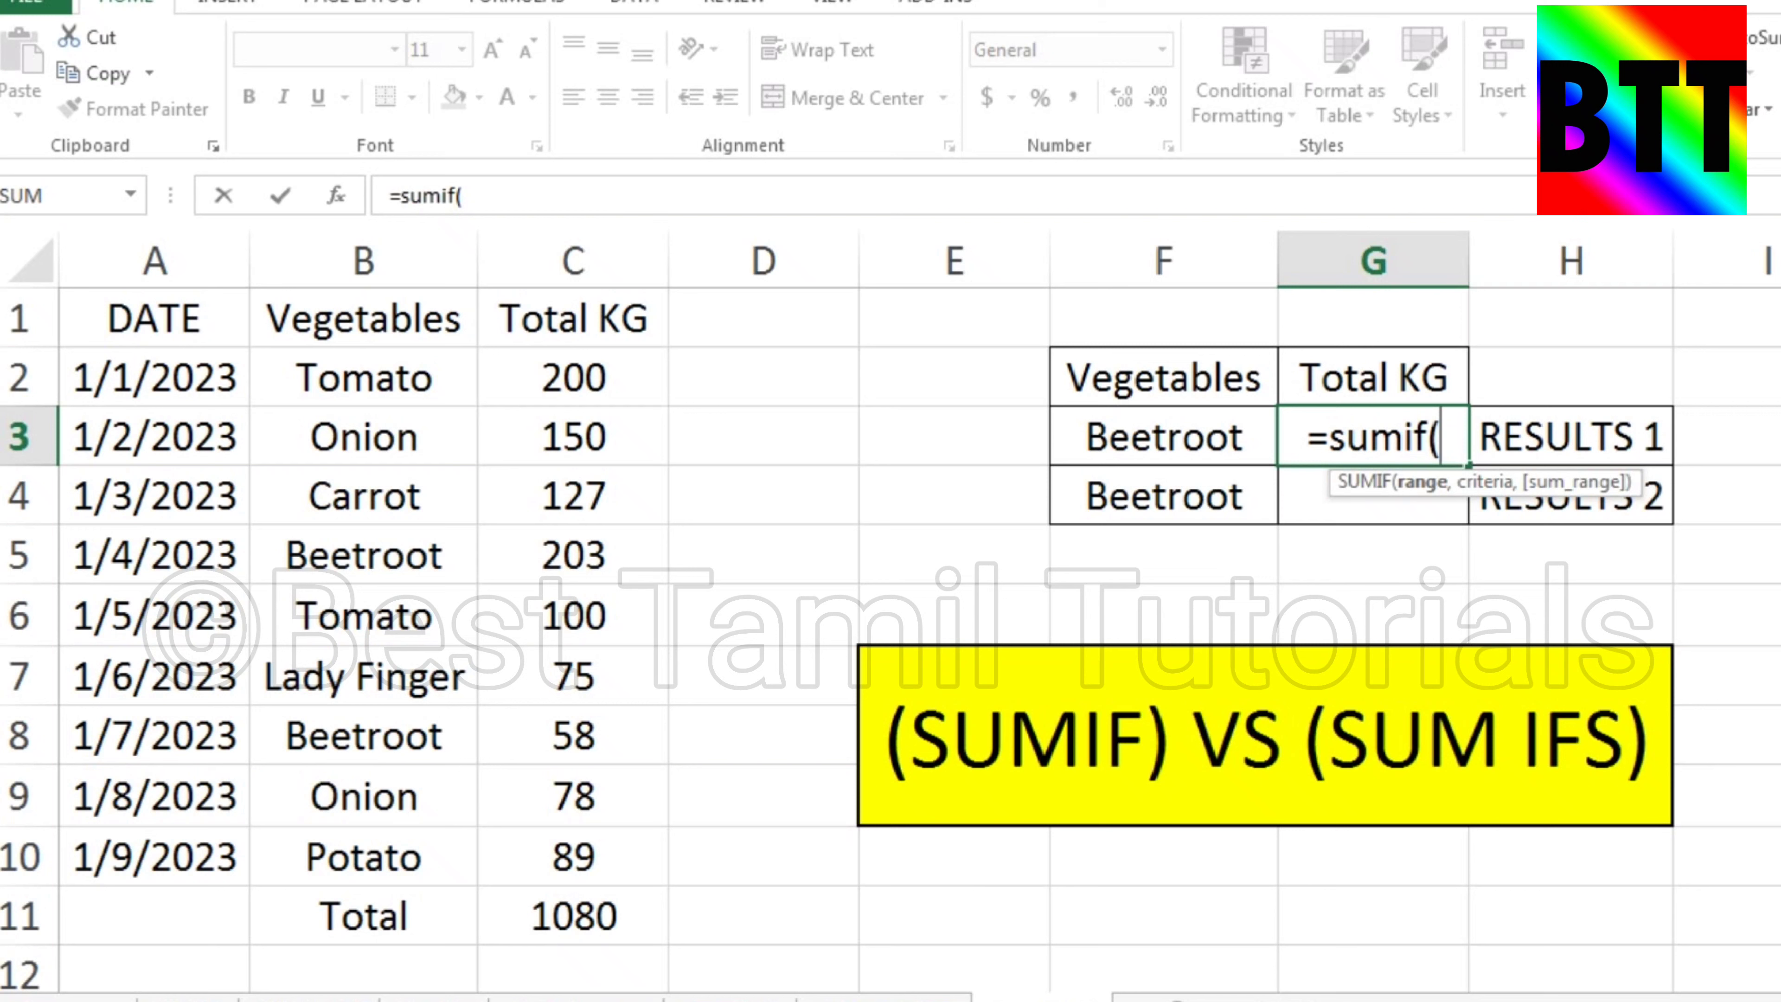
pyautogui.moveTo(364, 377); pyautogui.dragTo(363, 856)
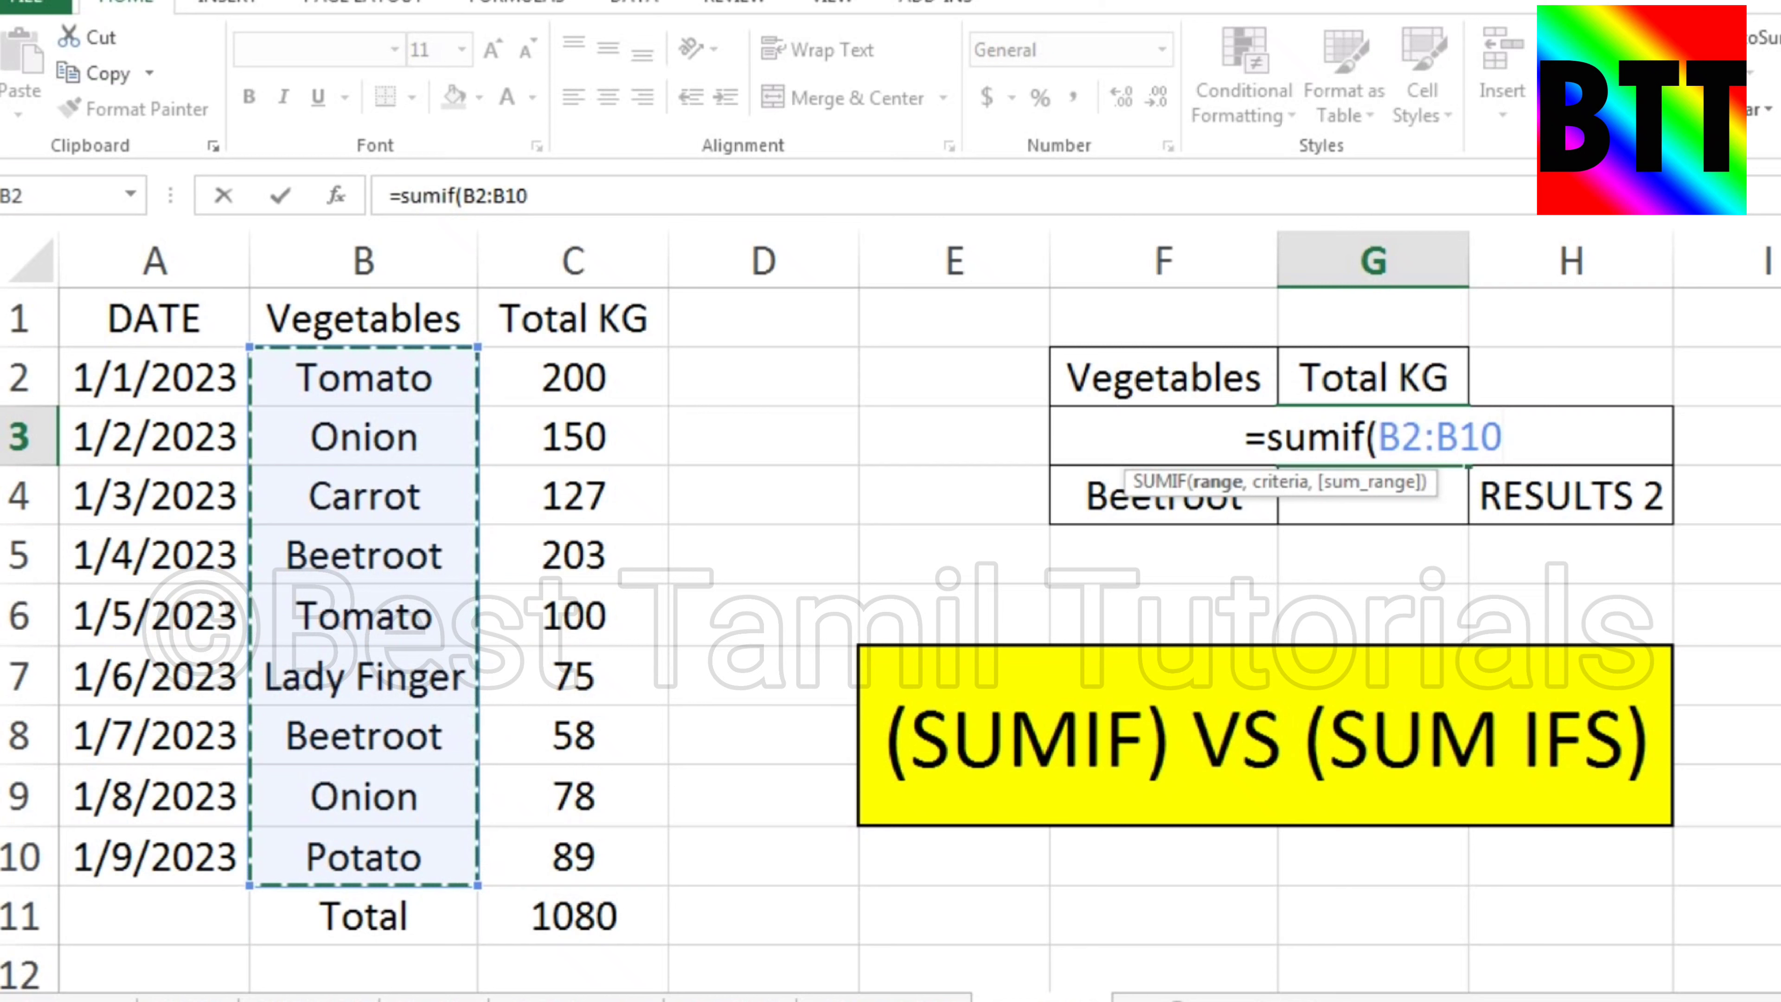
pyautogui.write(',')
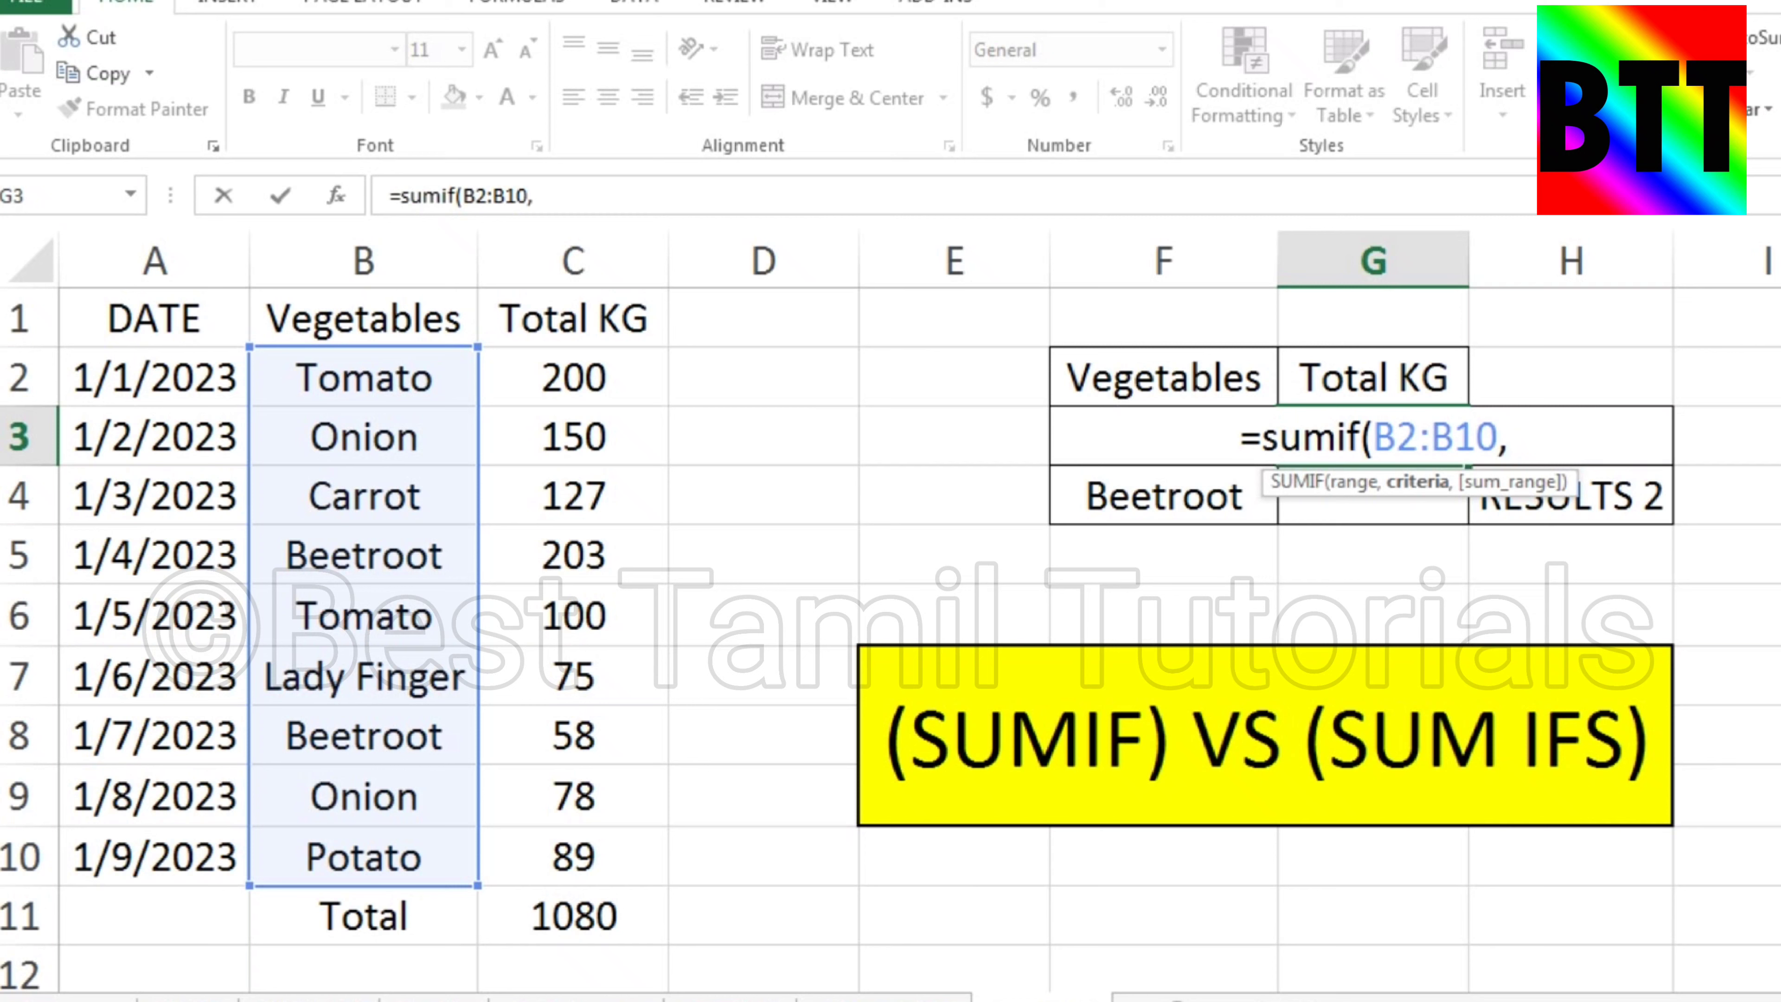
pyautogui.write('f3')
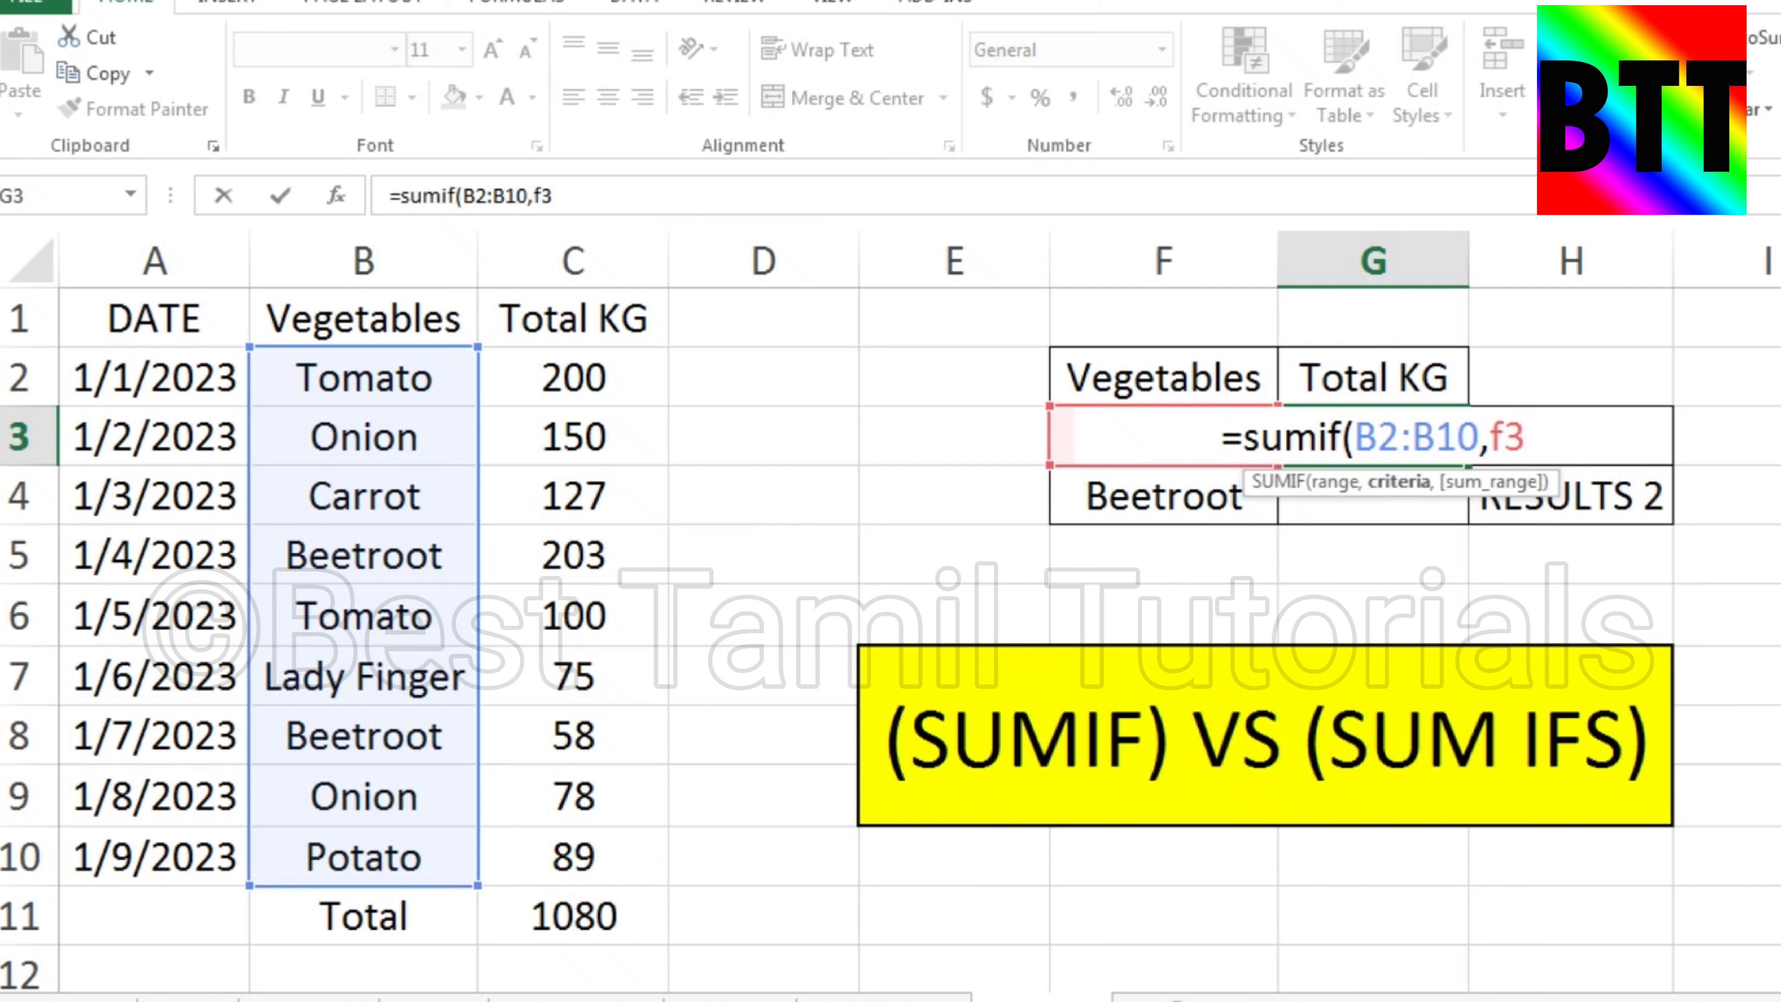
pyautogui.write(',')
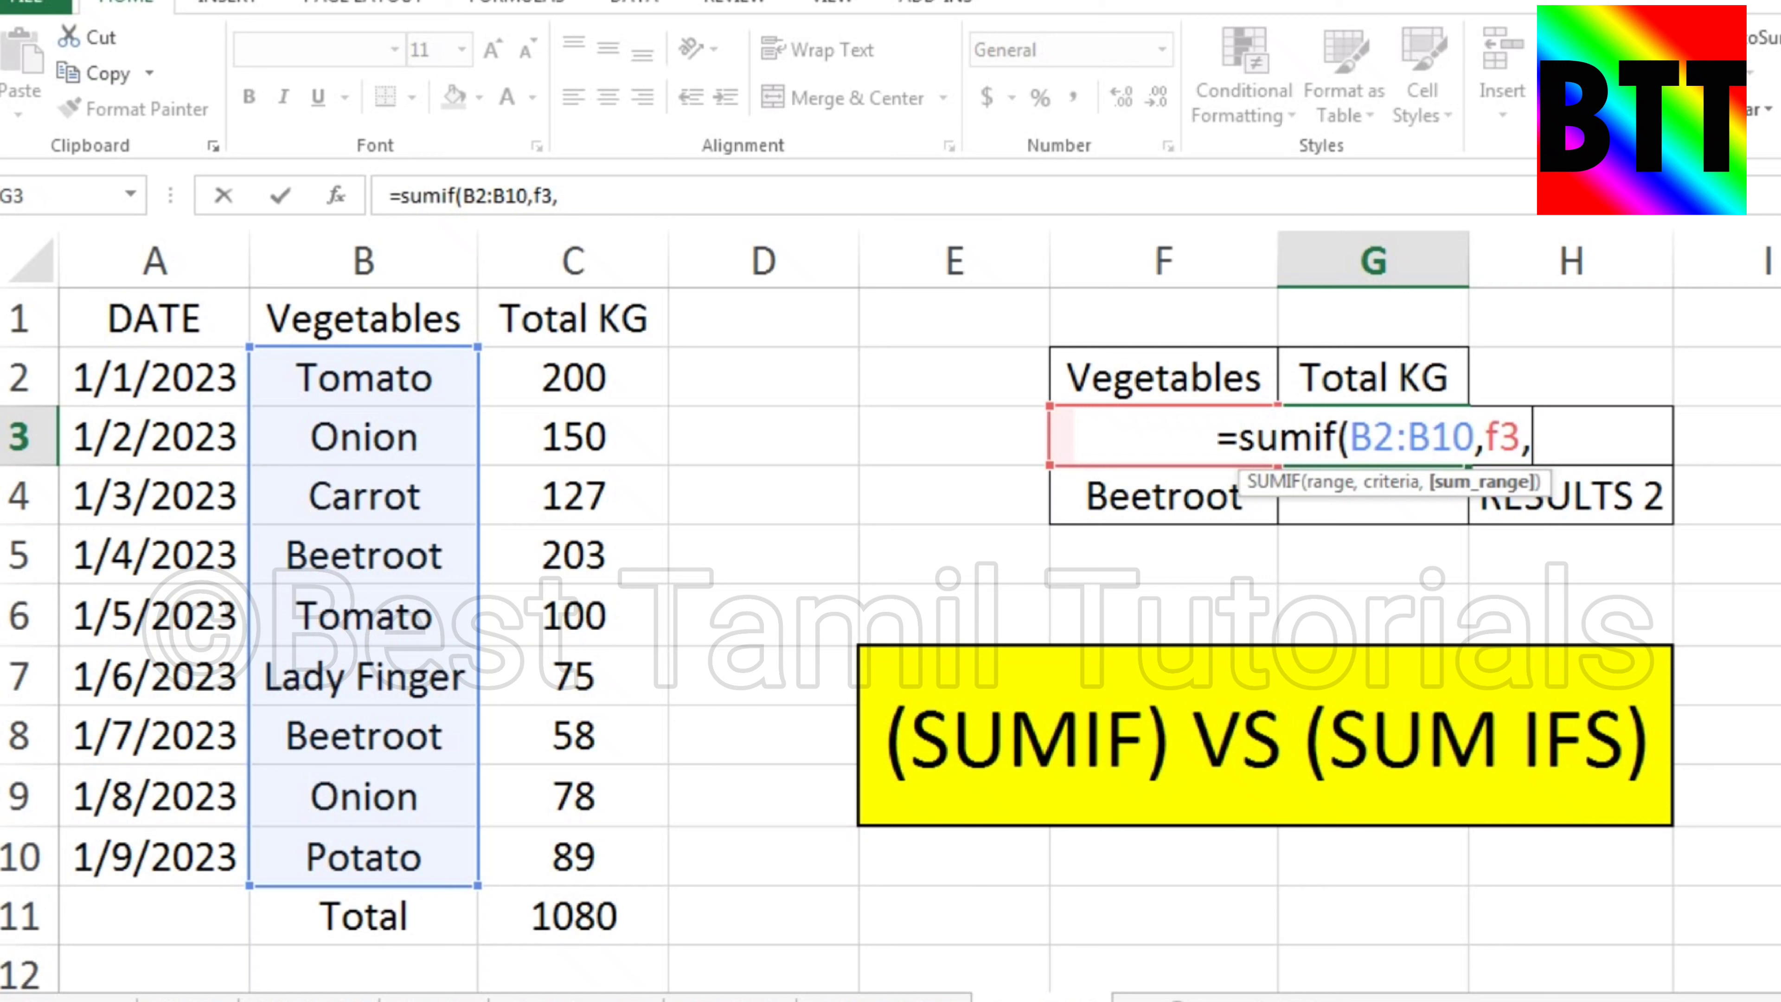
pyautogui.moveTo(574, 378); pyautogui.dragTo(659, 870)
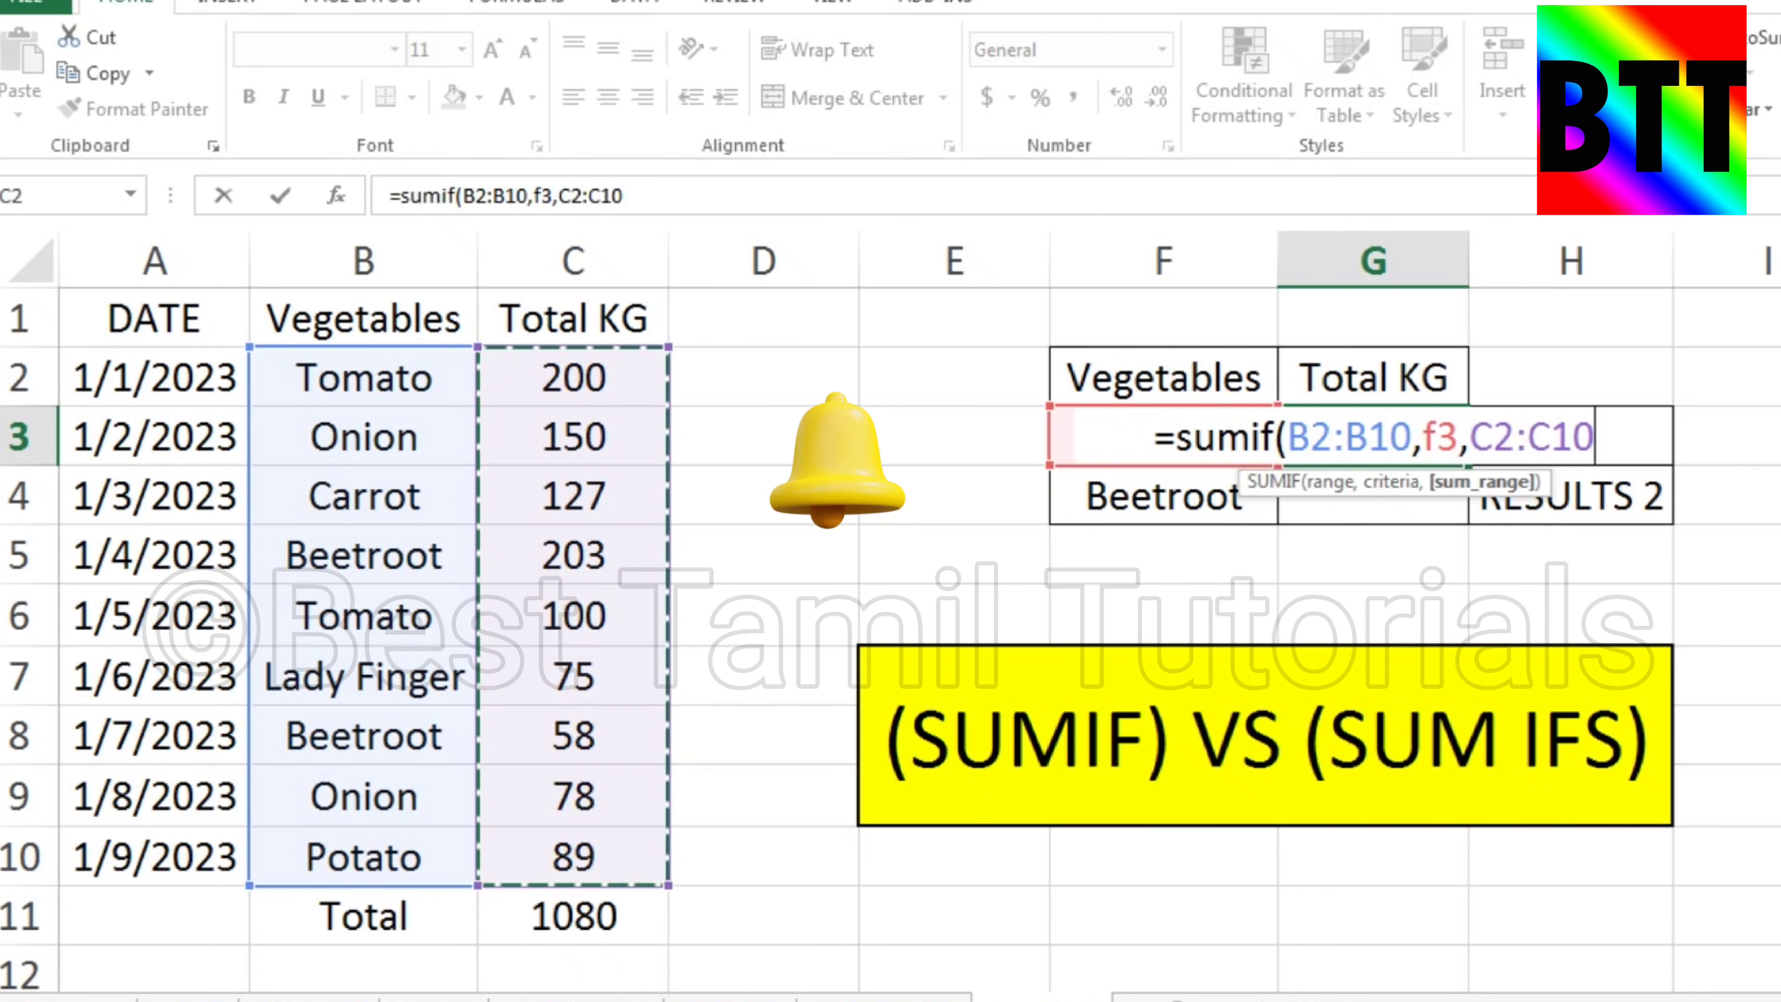
pyautogui.write(')')
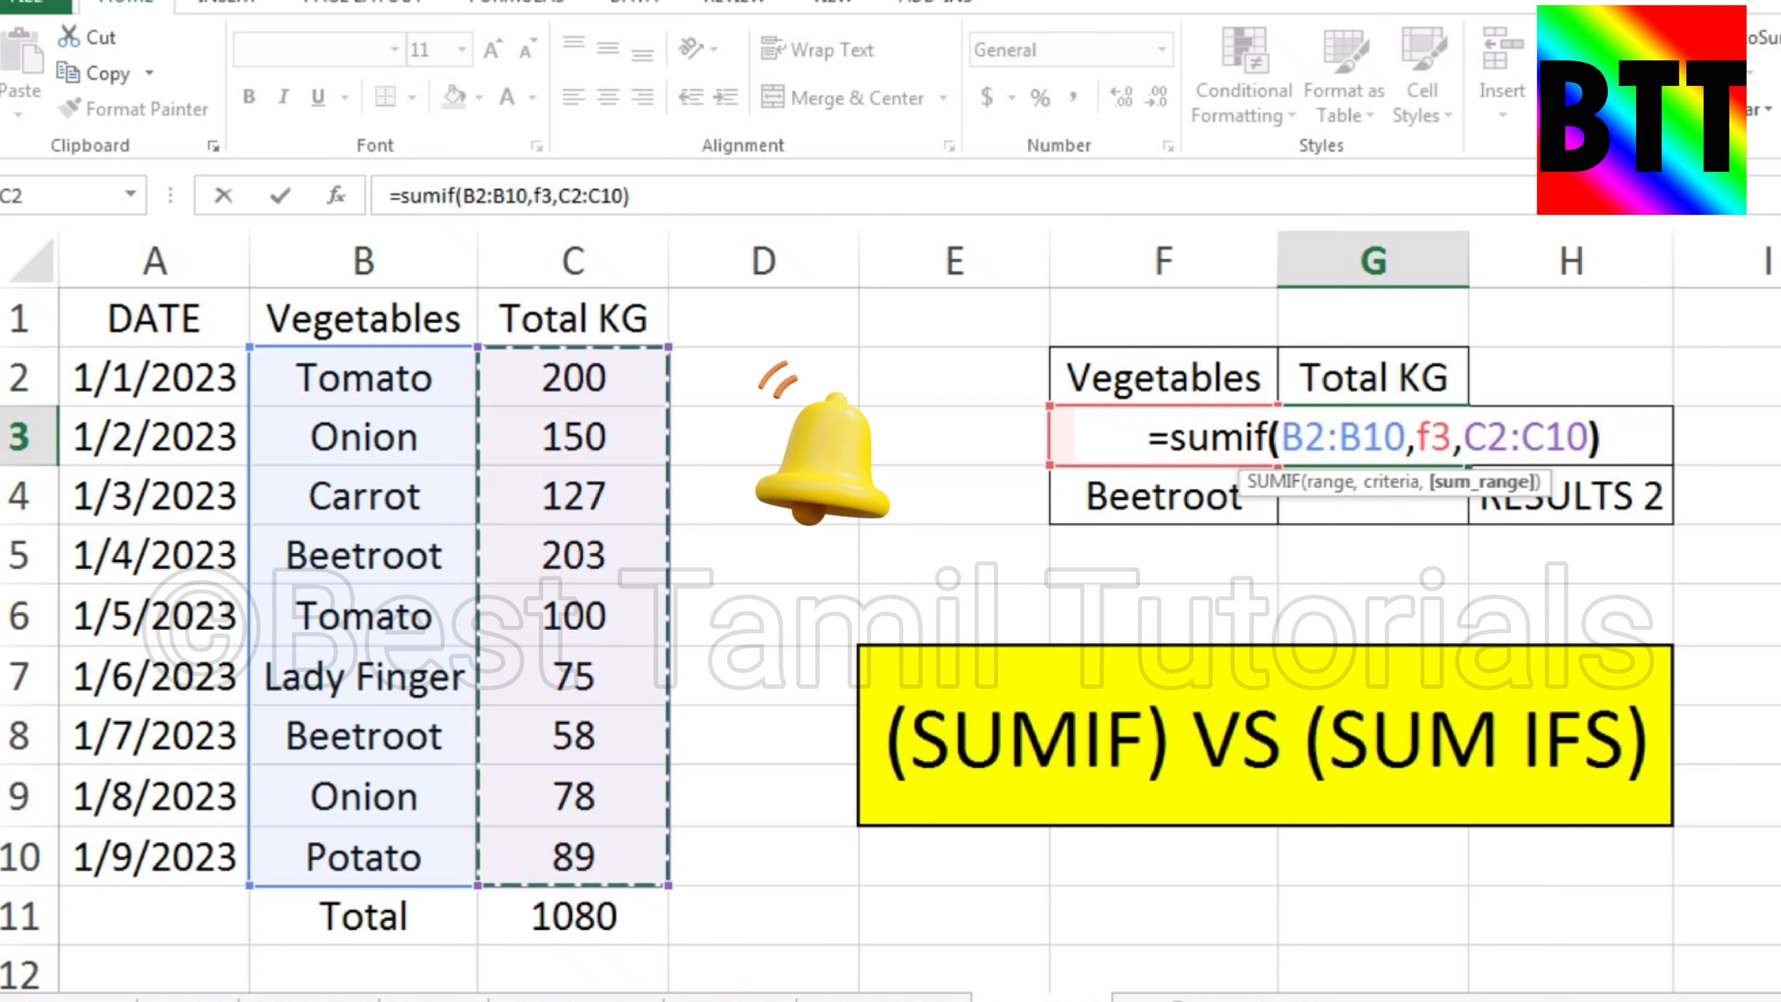
pyautogui.press('Return')
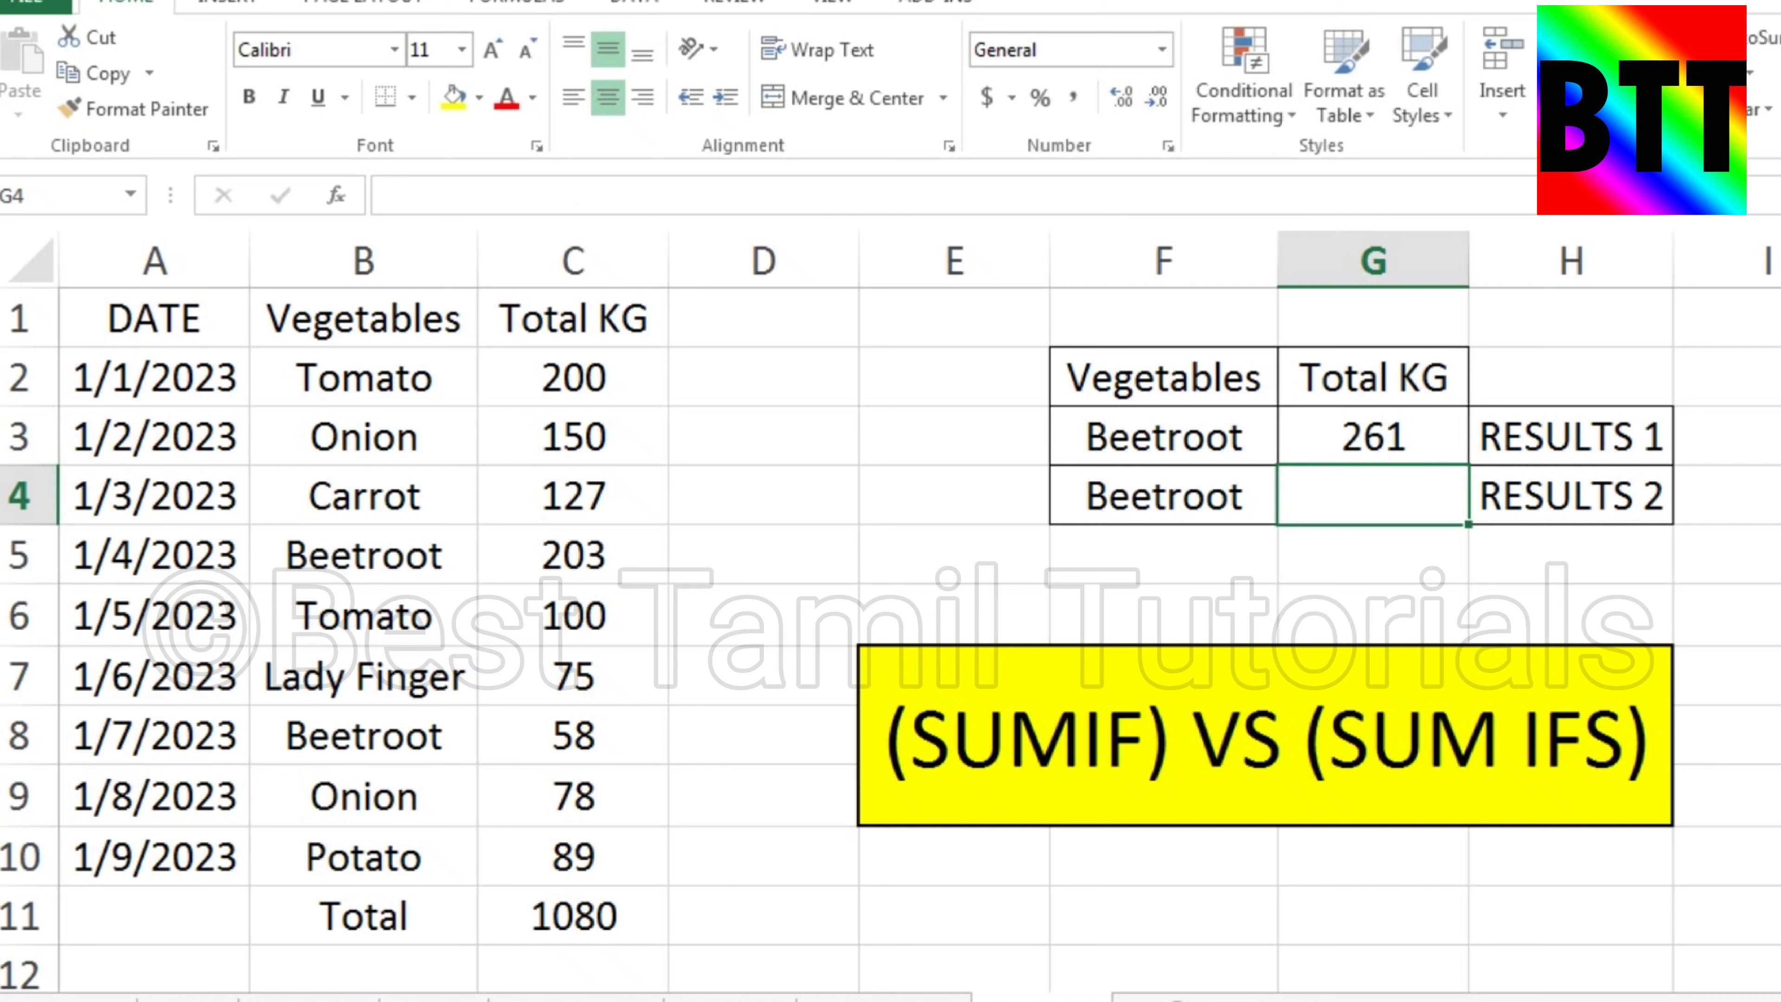
# - Review the SUMIF formula in G3, its criterion in F3 and the two Beetroot quantities in column C
pyautogui.press('Up')
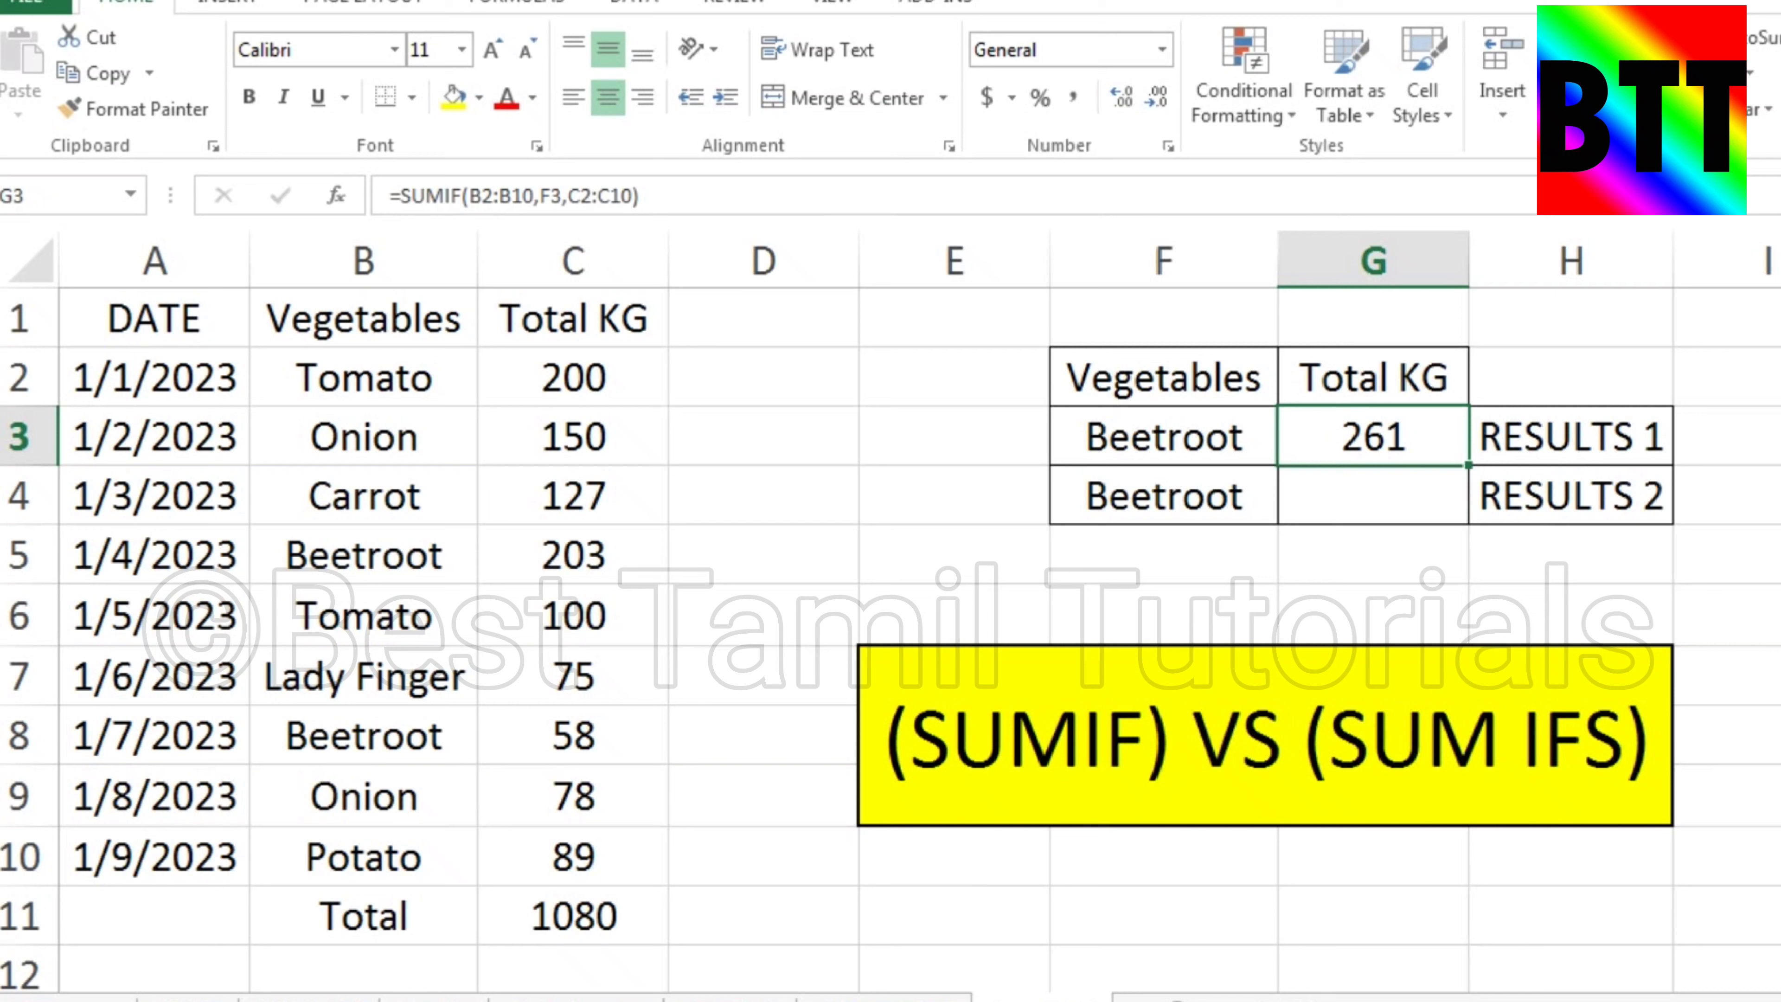
pyautogui.click(1163, 436)
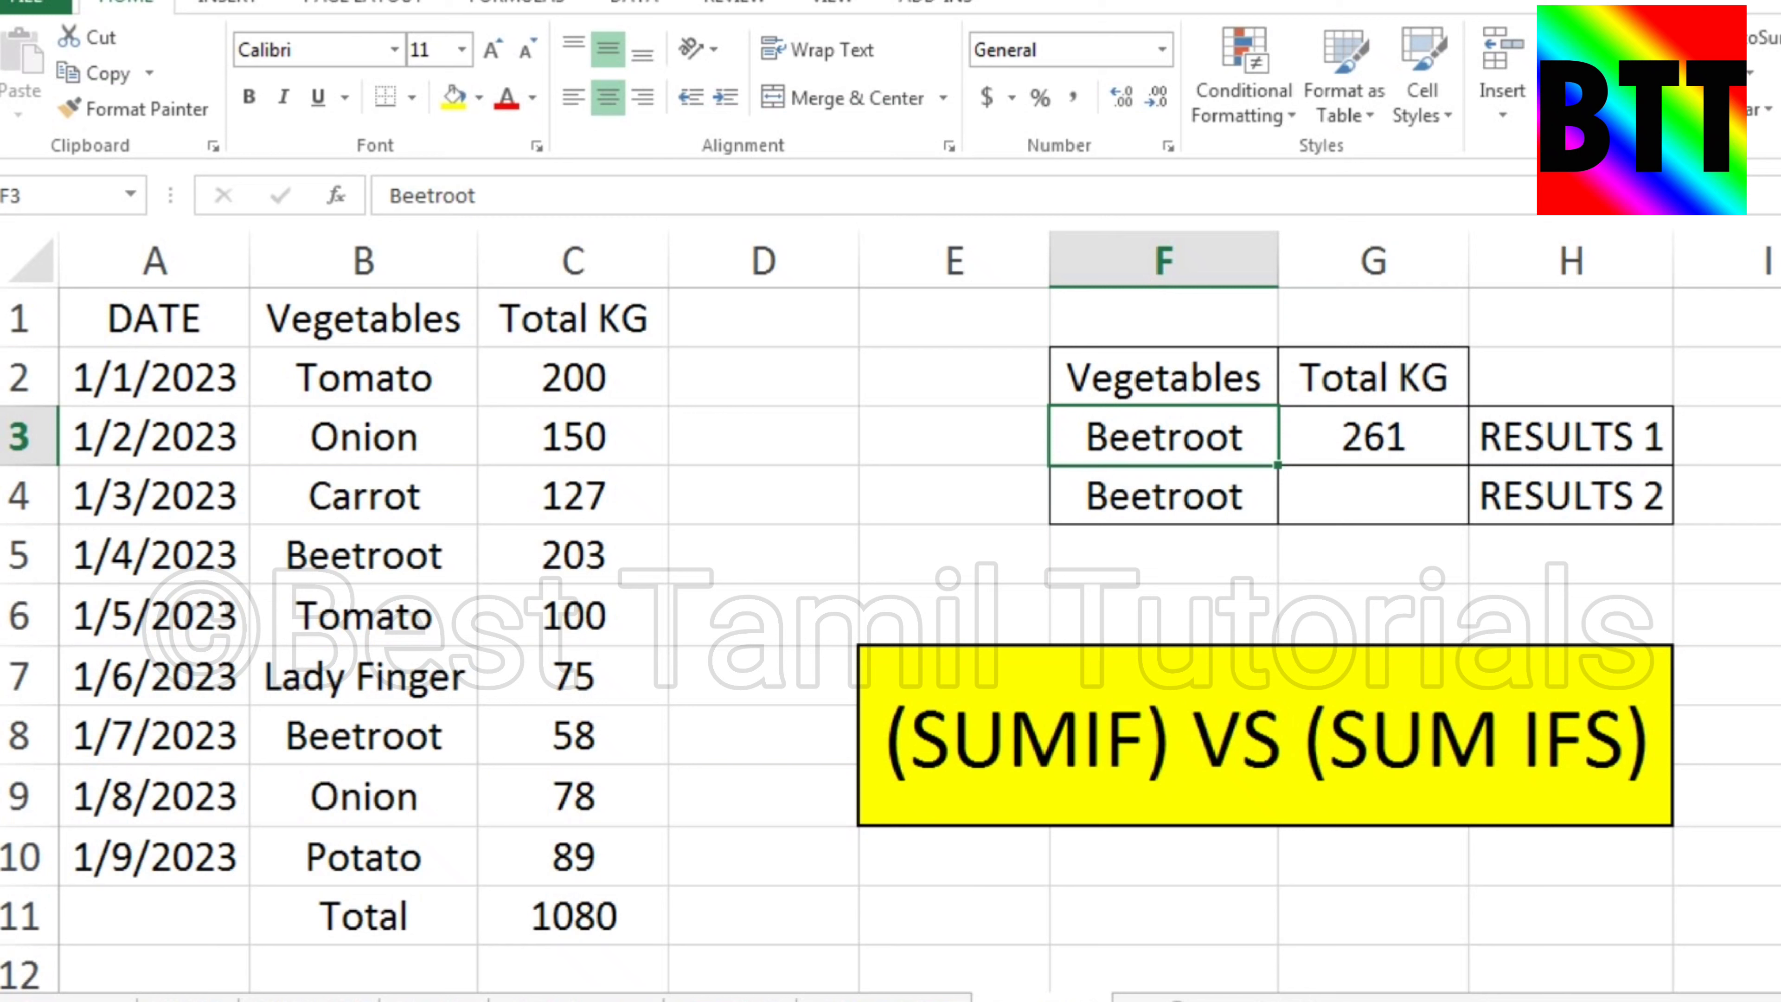
pyautogui.click(1373, 436)
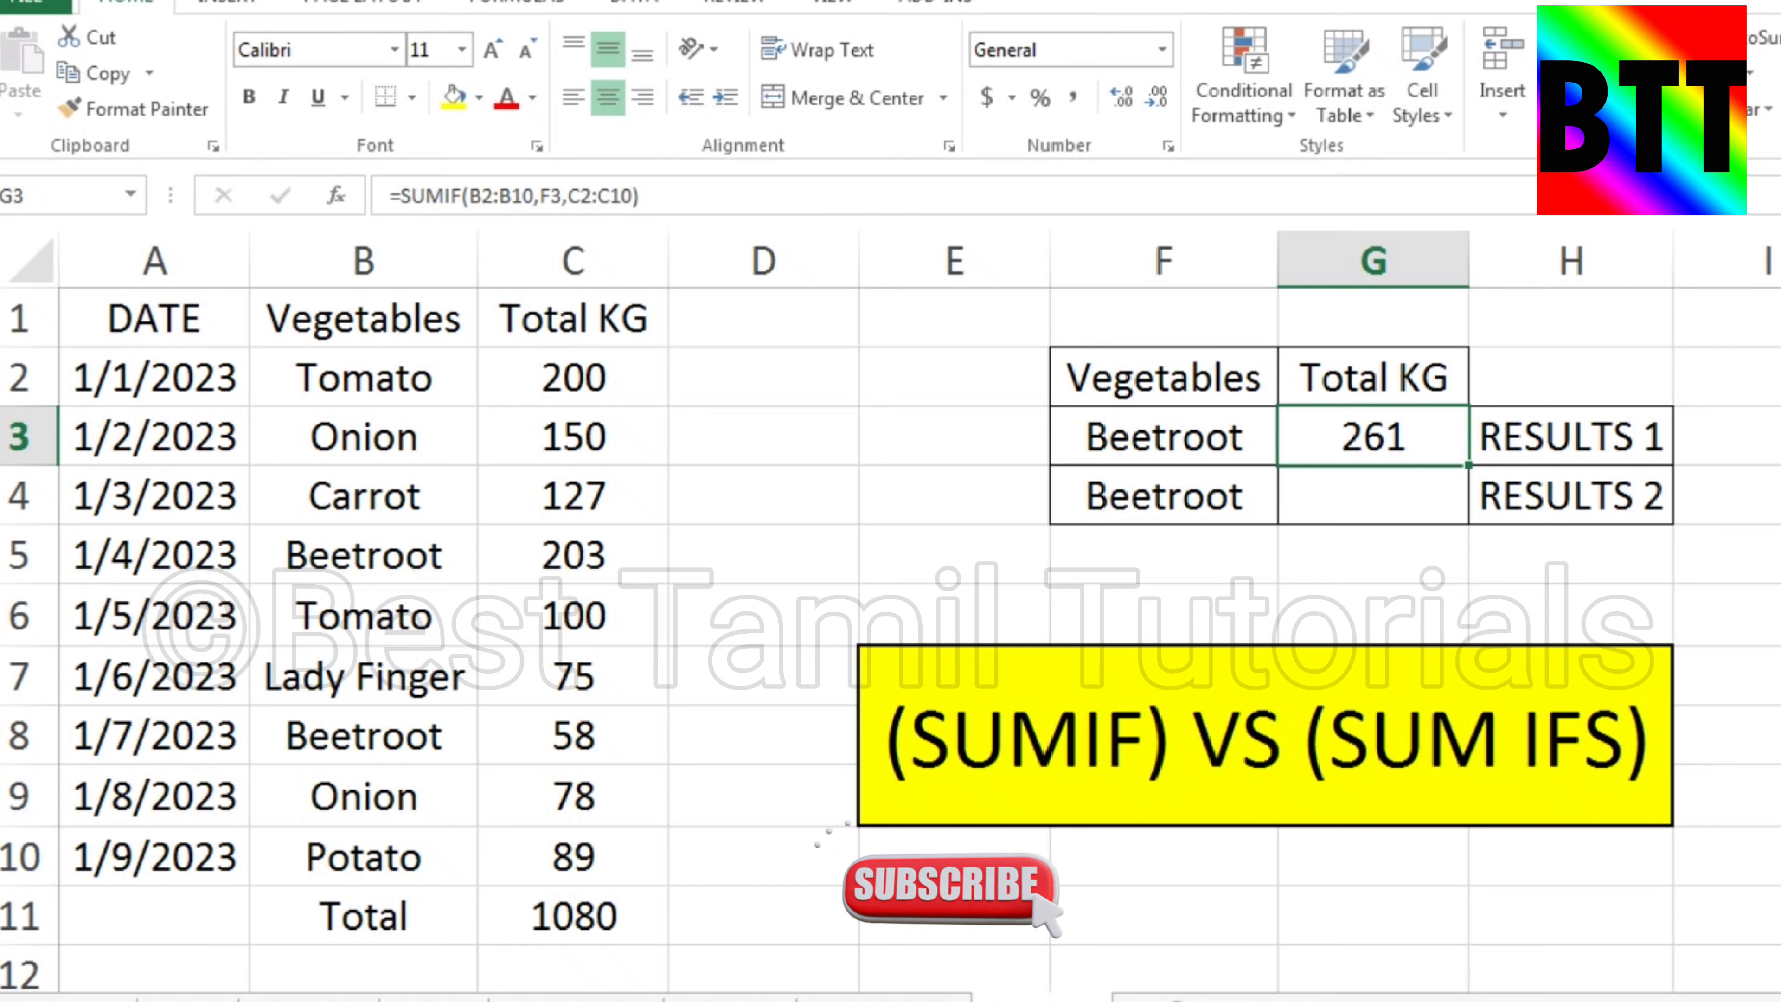
pyautogui.click(574, 556)
pyautogui.click(574, 735)
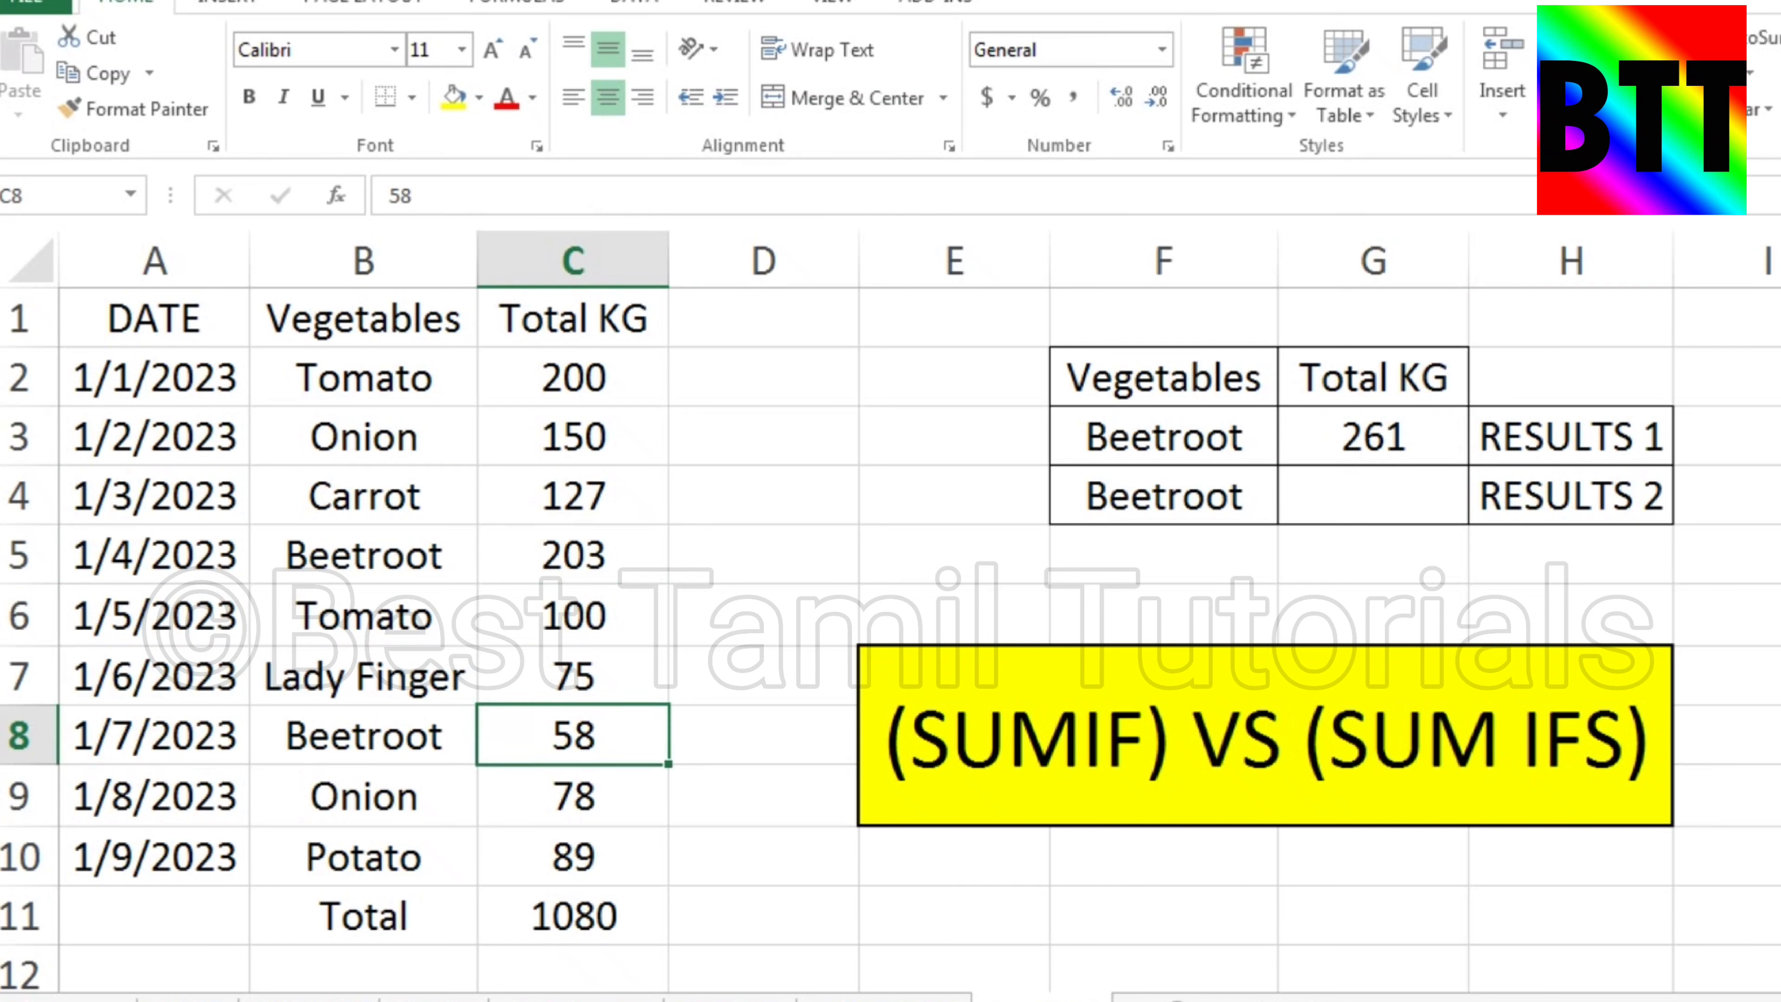
# - Enter the check calculation +203+58 in cell D4 to add the two Beetroot quantities manually
pyautogui.click(763, 495)
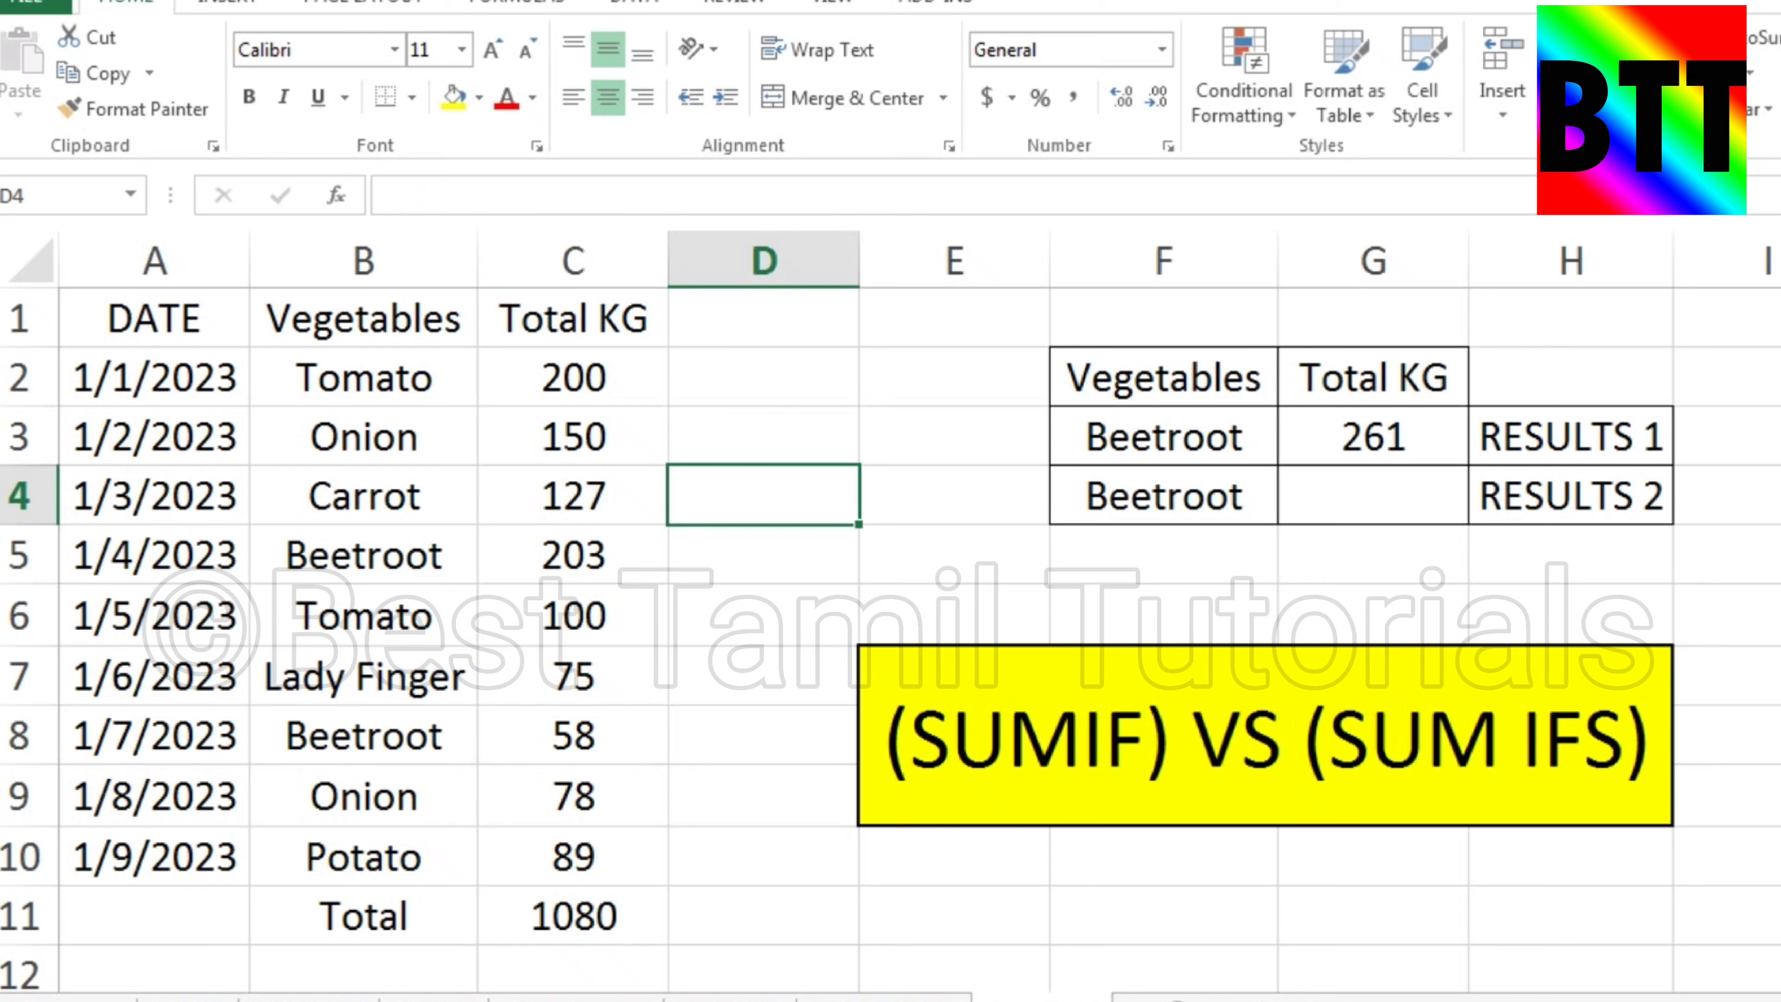
pyautogui.write('+Z')
pyautogui.press('BackSpace')
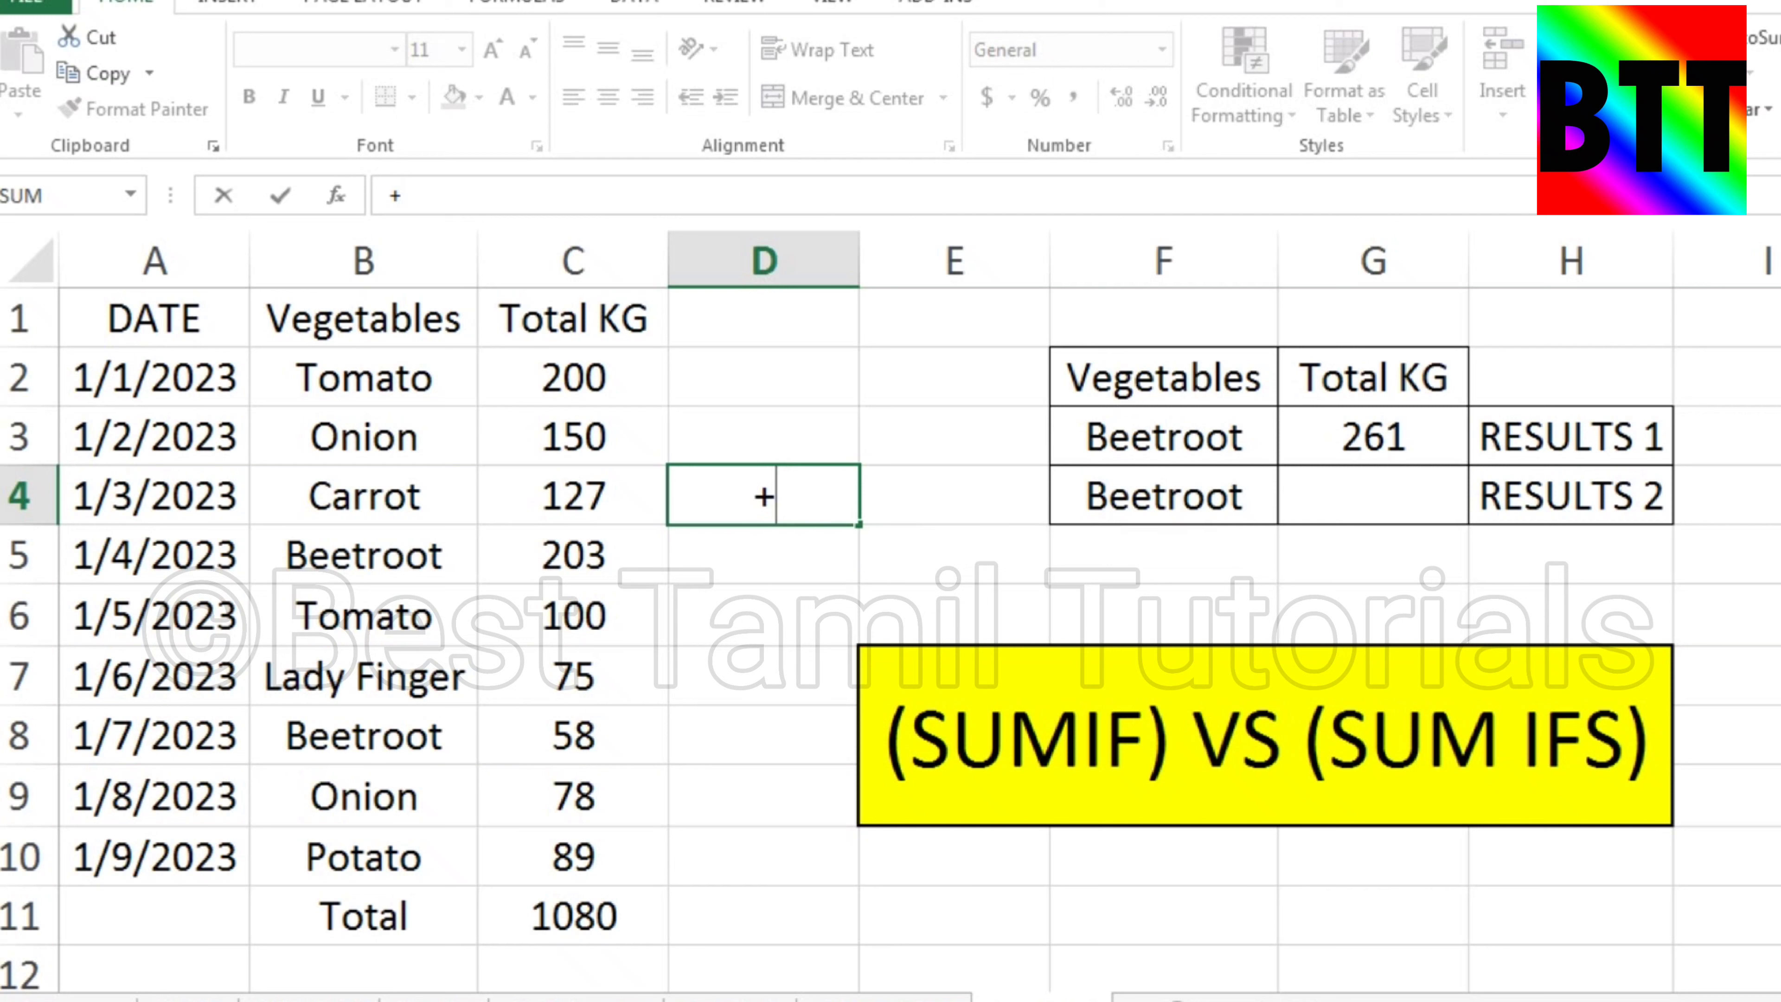
pyautogui.write('203')
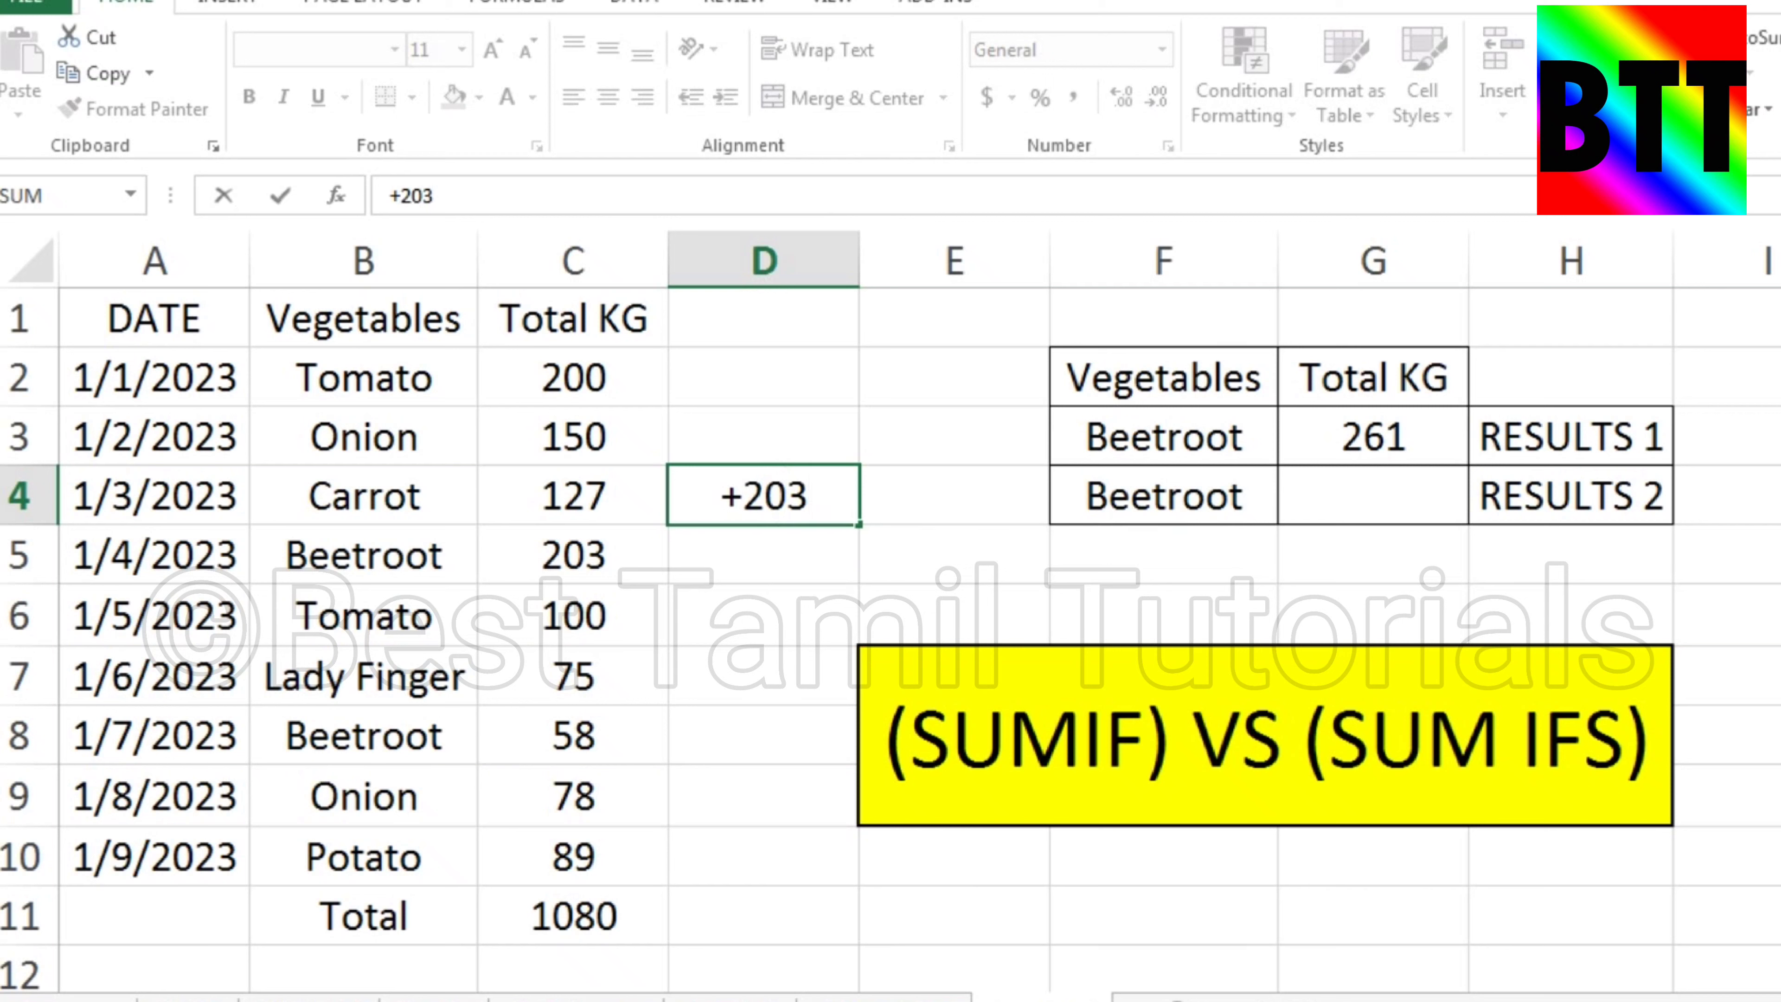
pyautogui.write('+5')
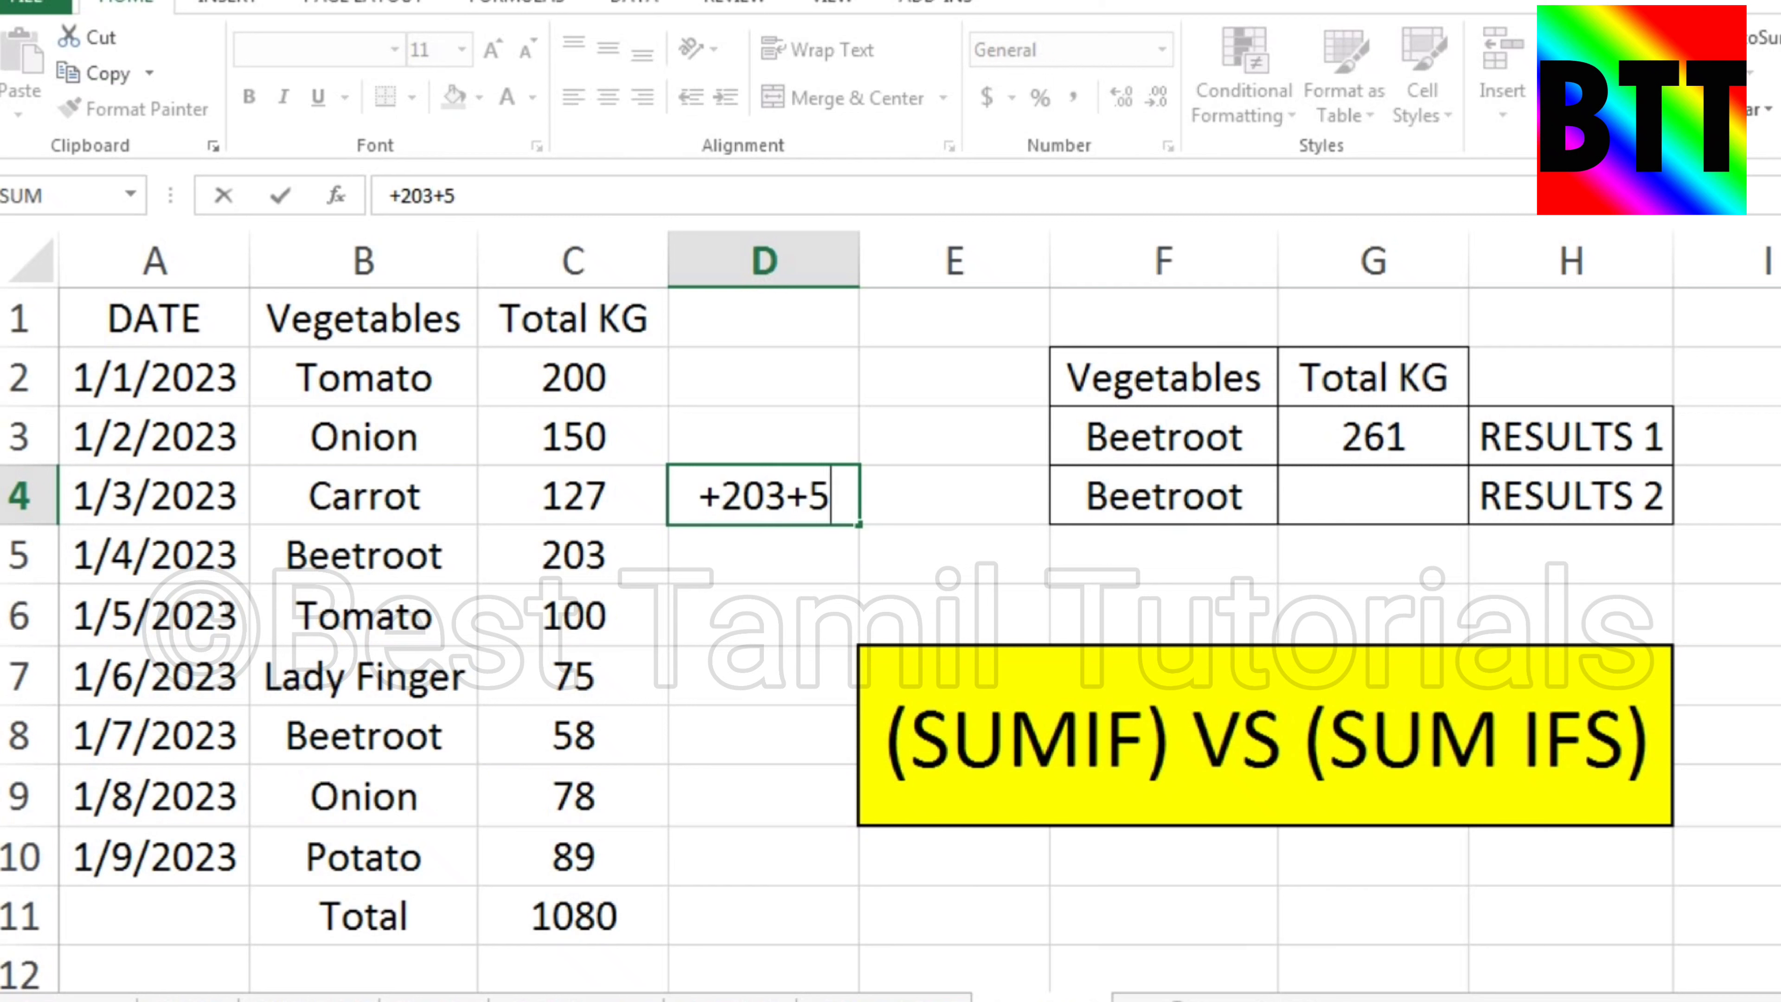
pyautogui.write('8')
pyautogui.press('Return')
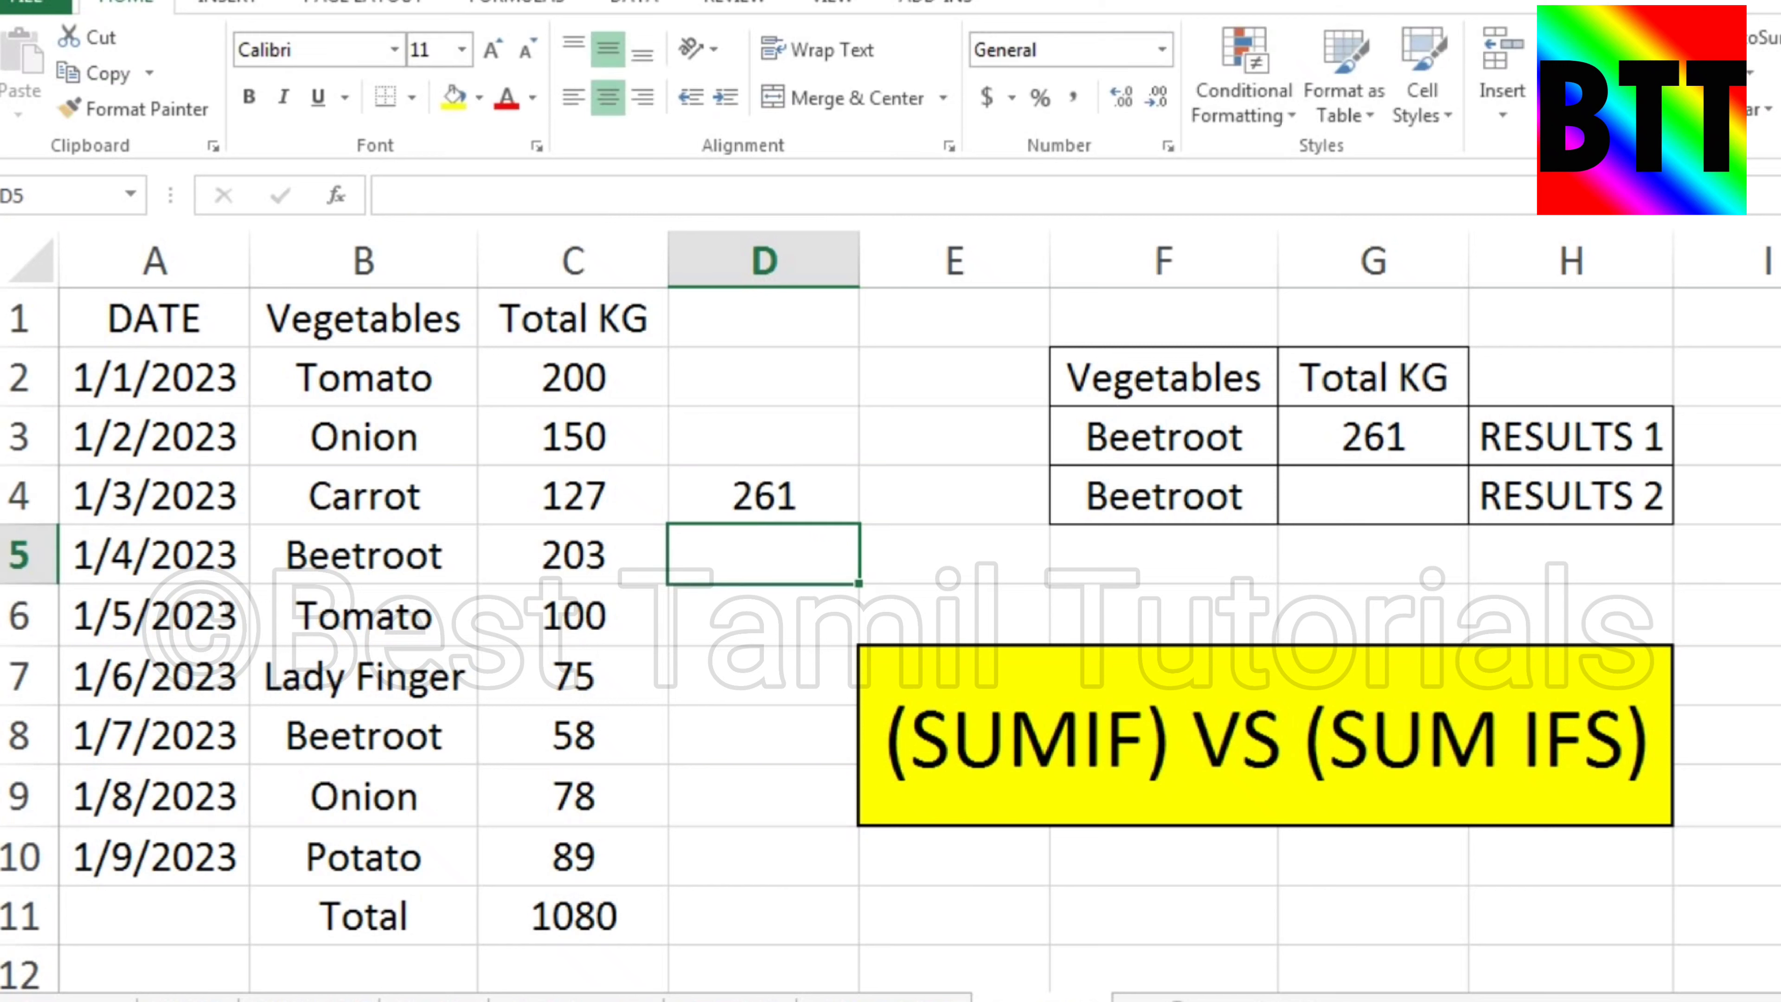
# - Compare the manual sum in D4 with the SUMIF result in G3 and examine both Beetroot rows
pyautogui.click(764, 496)
pyautogui.click(1373, 436)
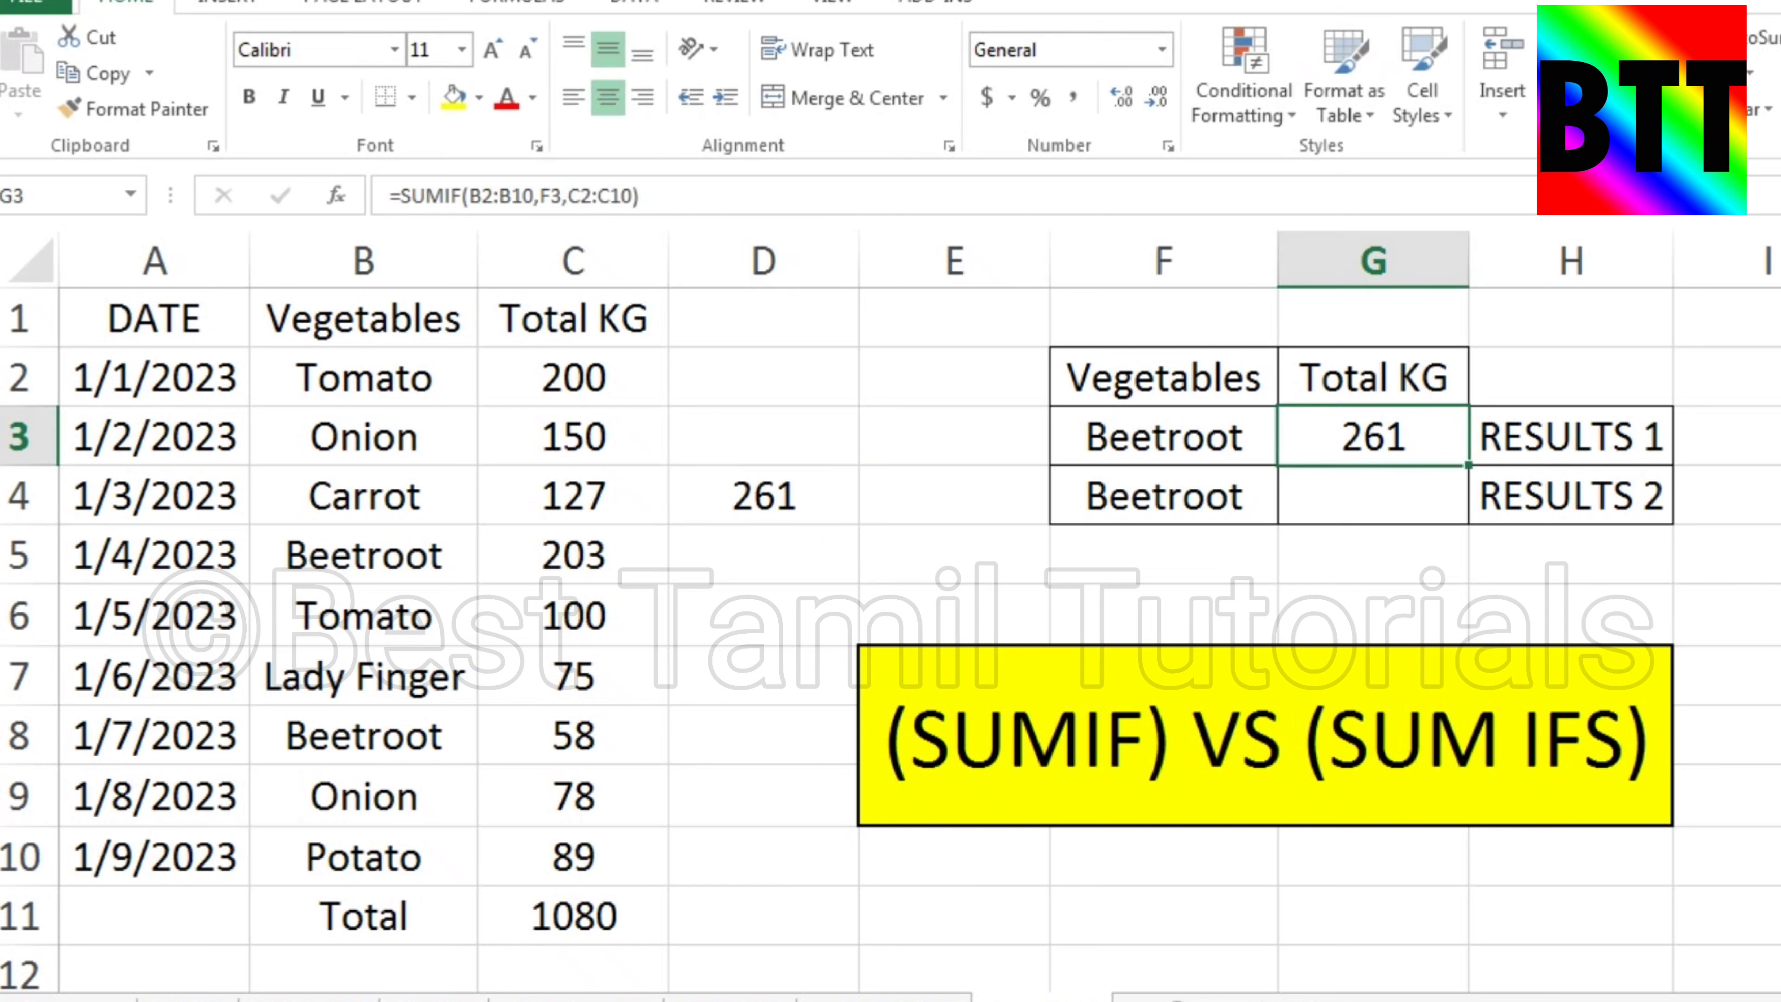
pyautogui.click(364, 554)
pyautogui.moveTo(574, 555); pyautogui.dragTo(393, 554)
pyautogui.moveTo(364, 736); pyautogui.dragTo(573, 736)
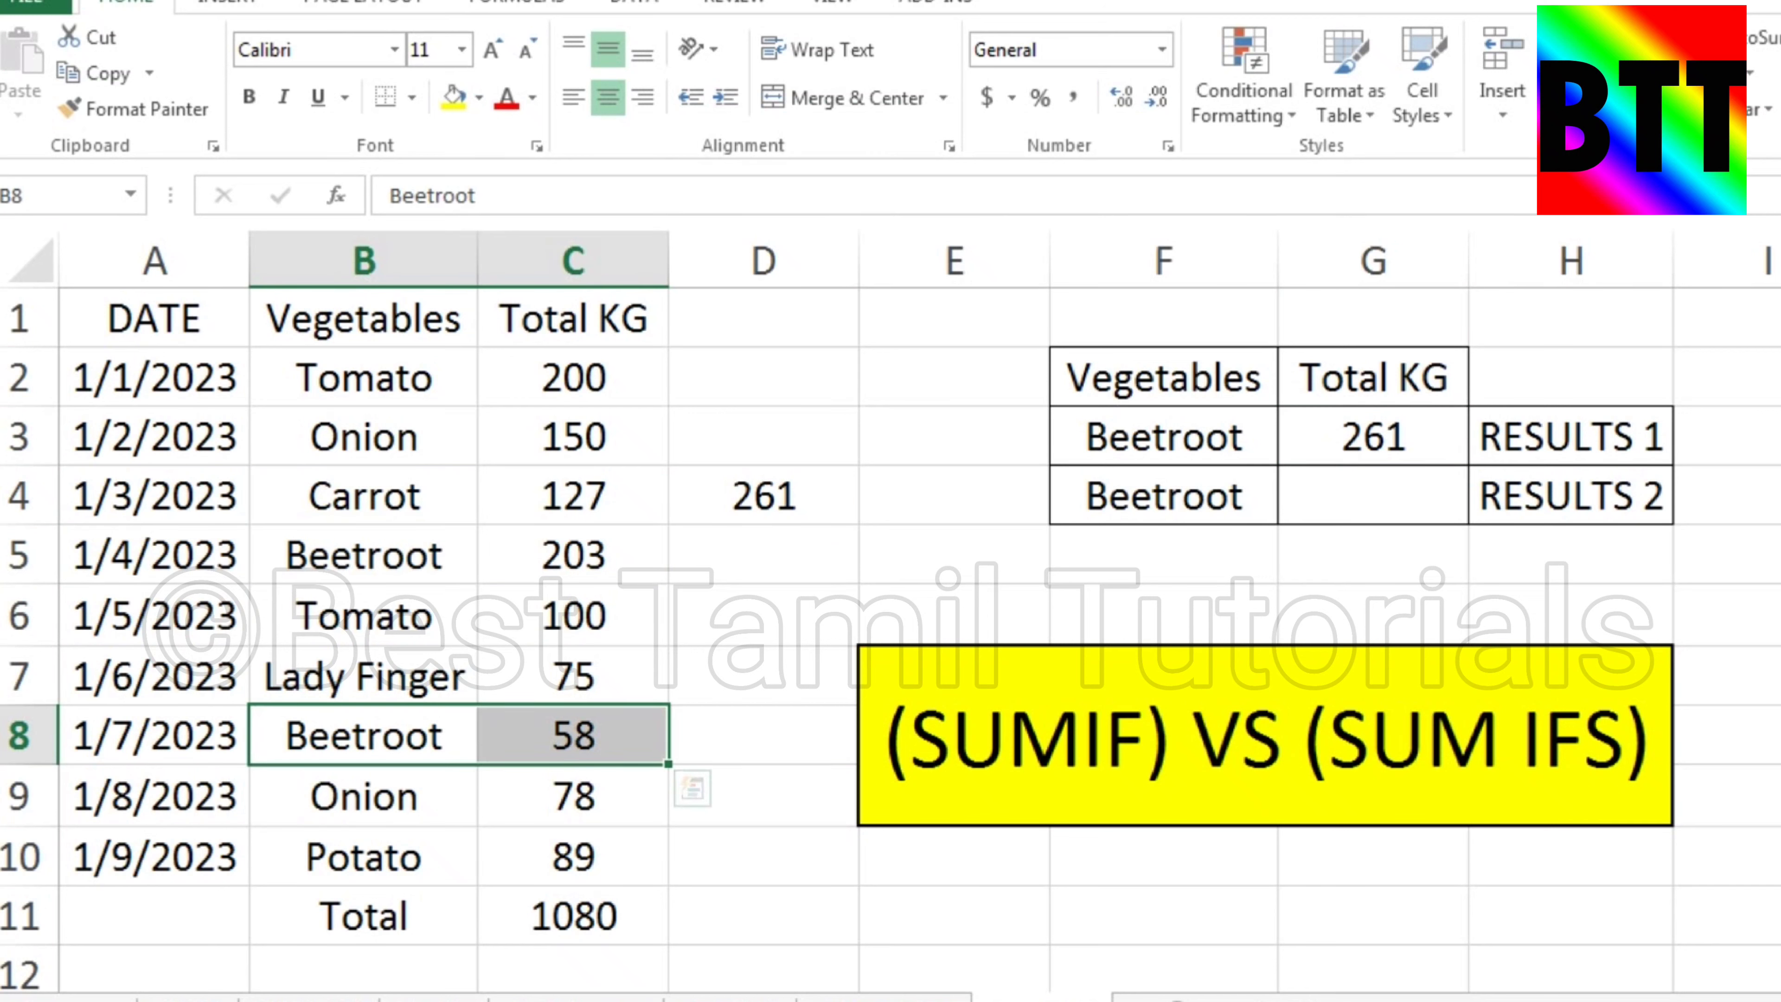
# - Examine the two Onion rows with their quantities as another example of a repeated vegetable
pyautogui.press('Up')
pyautogui.press('Up')
pyautogui.press('Up')
pyautogui.press('Up')
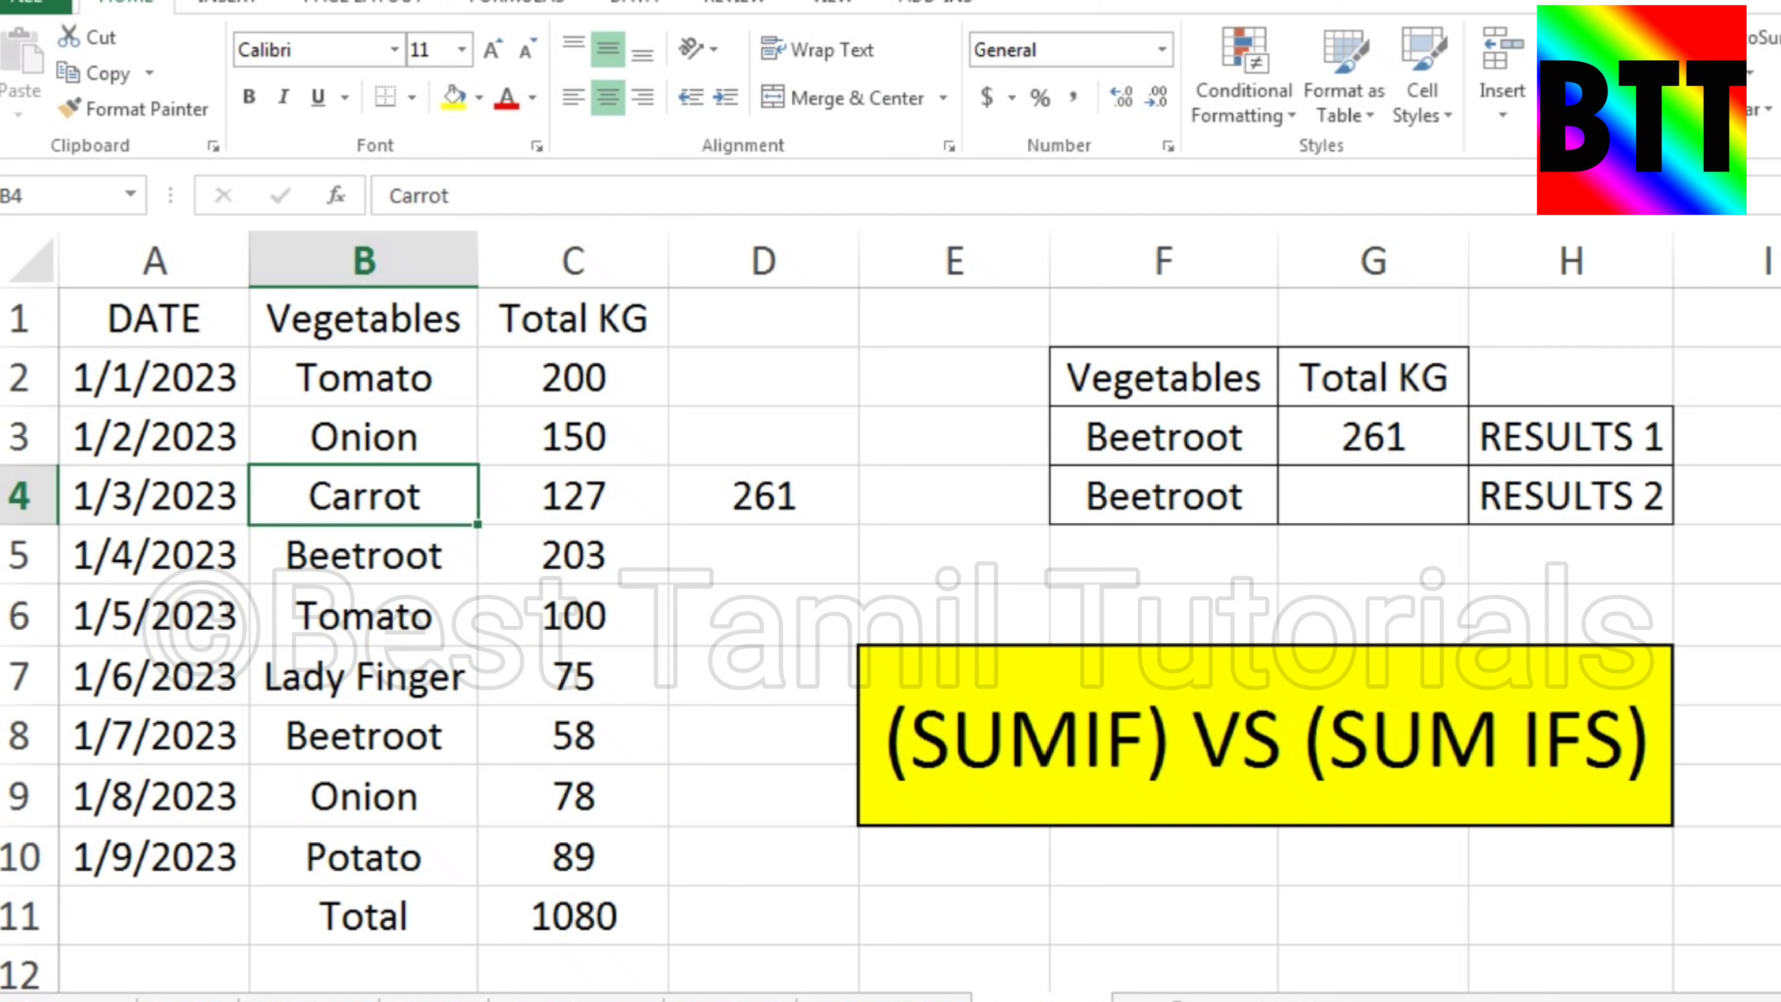
pyautogui.click(364, 437)
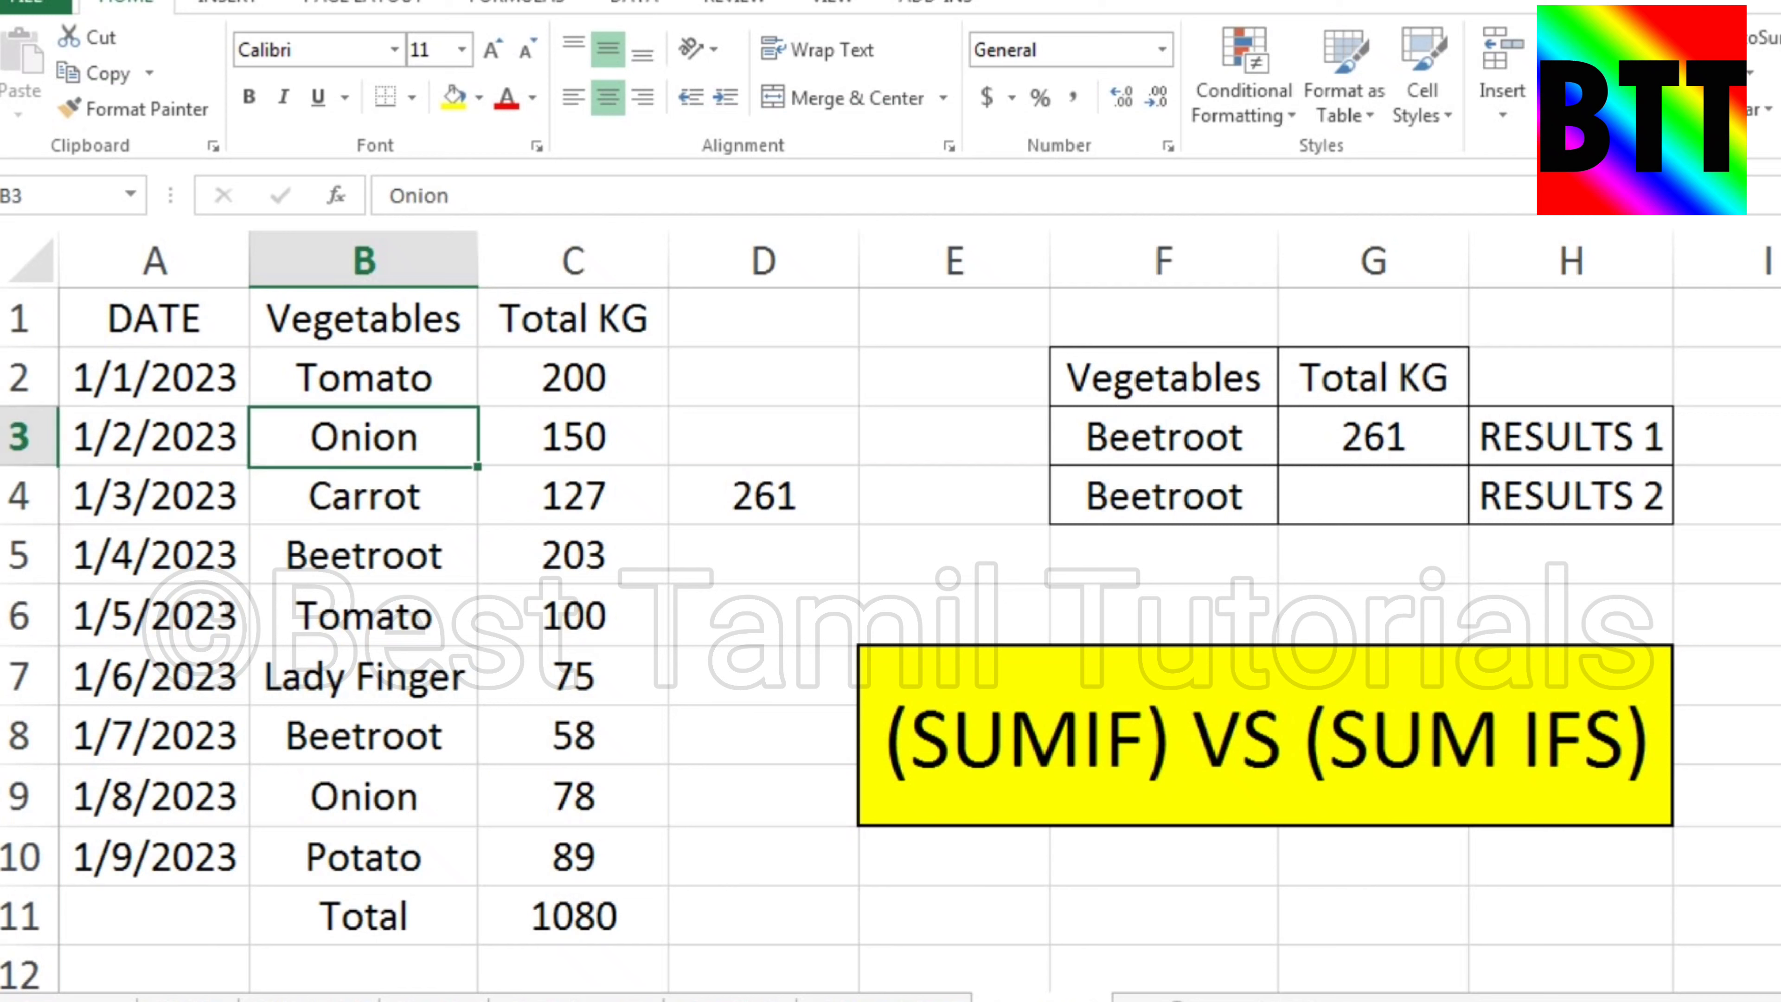
pyautogui.moveTo(573, 437); pyautogui.dragTo(364, 437)
pyautogui.click(364, 796)
pyautogui.hotkey('shift', 'Right')
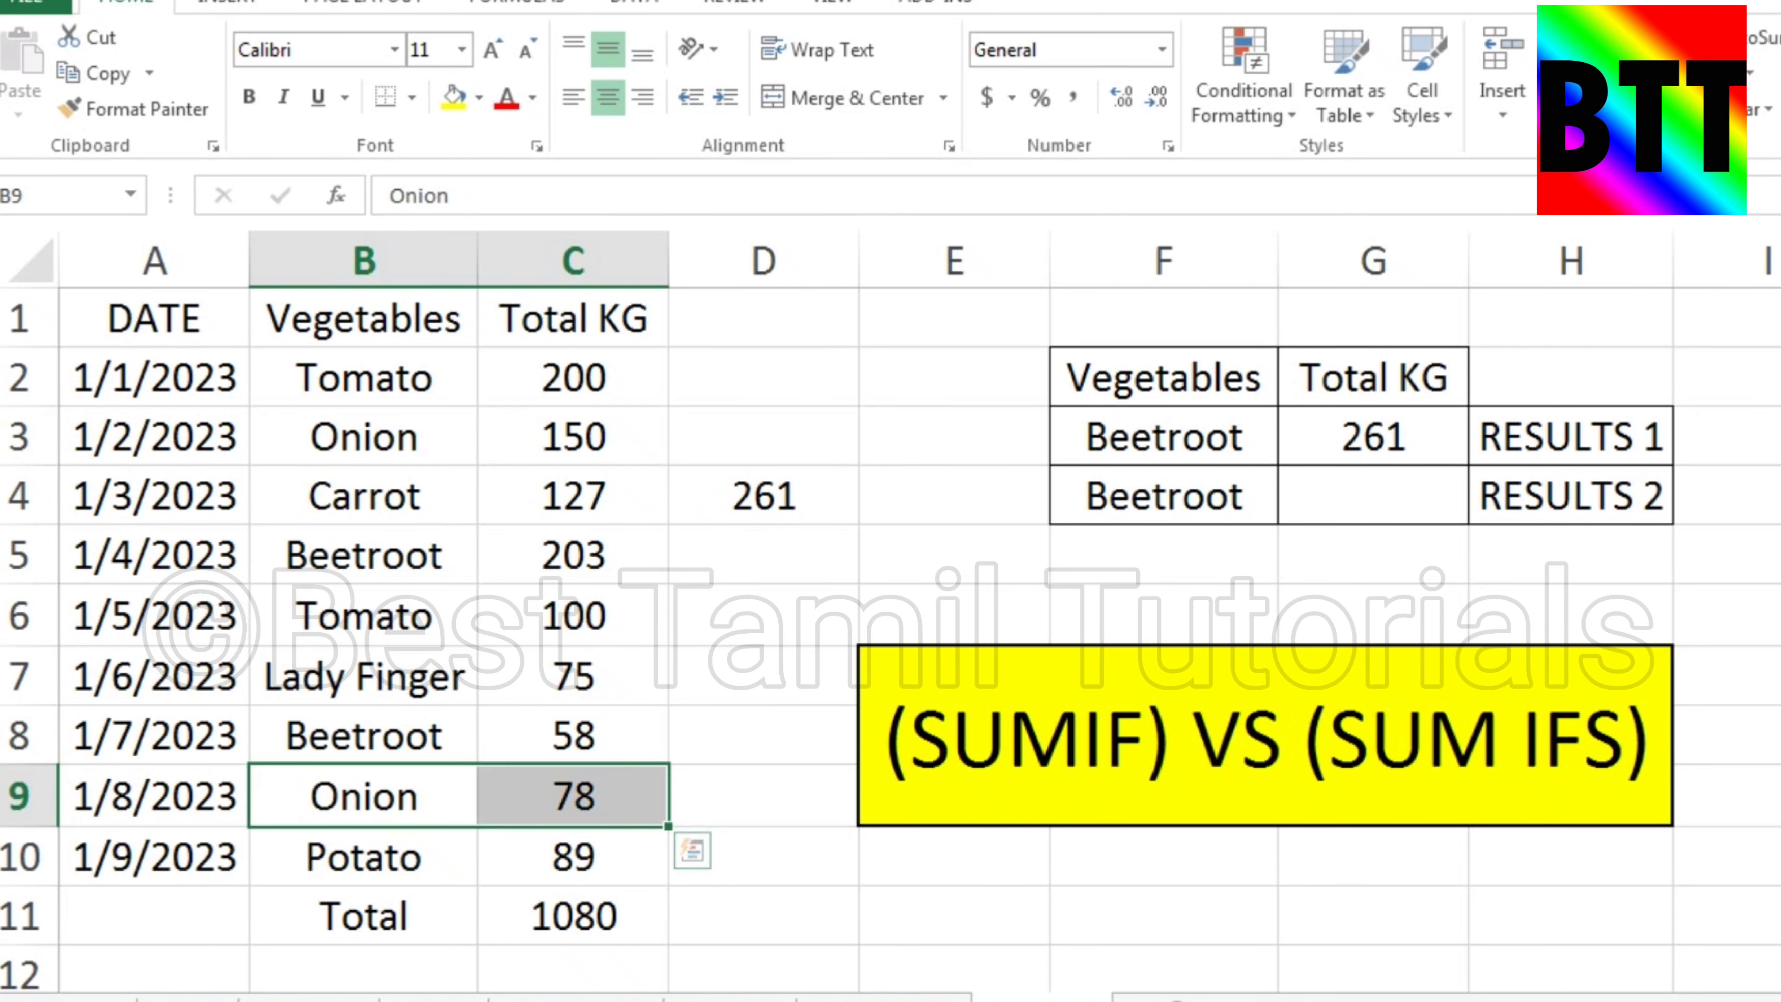
# - Delete the manual check calculation from cell D4
pyautogui.click(1373, 436)
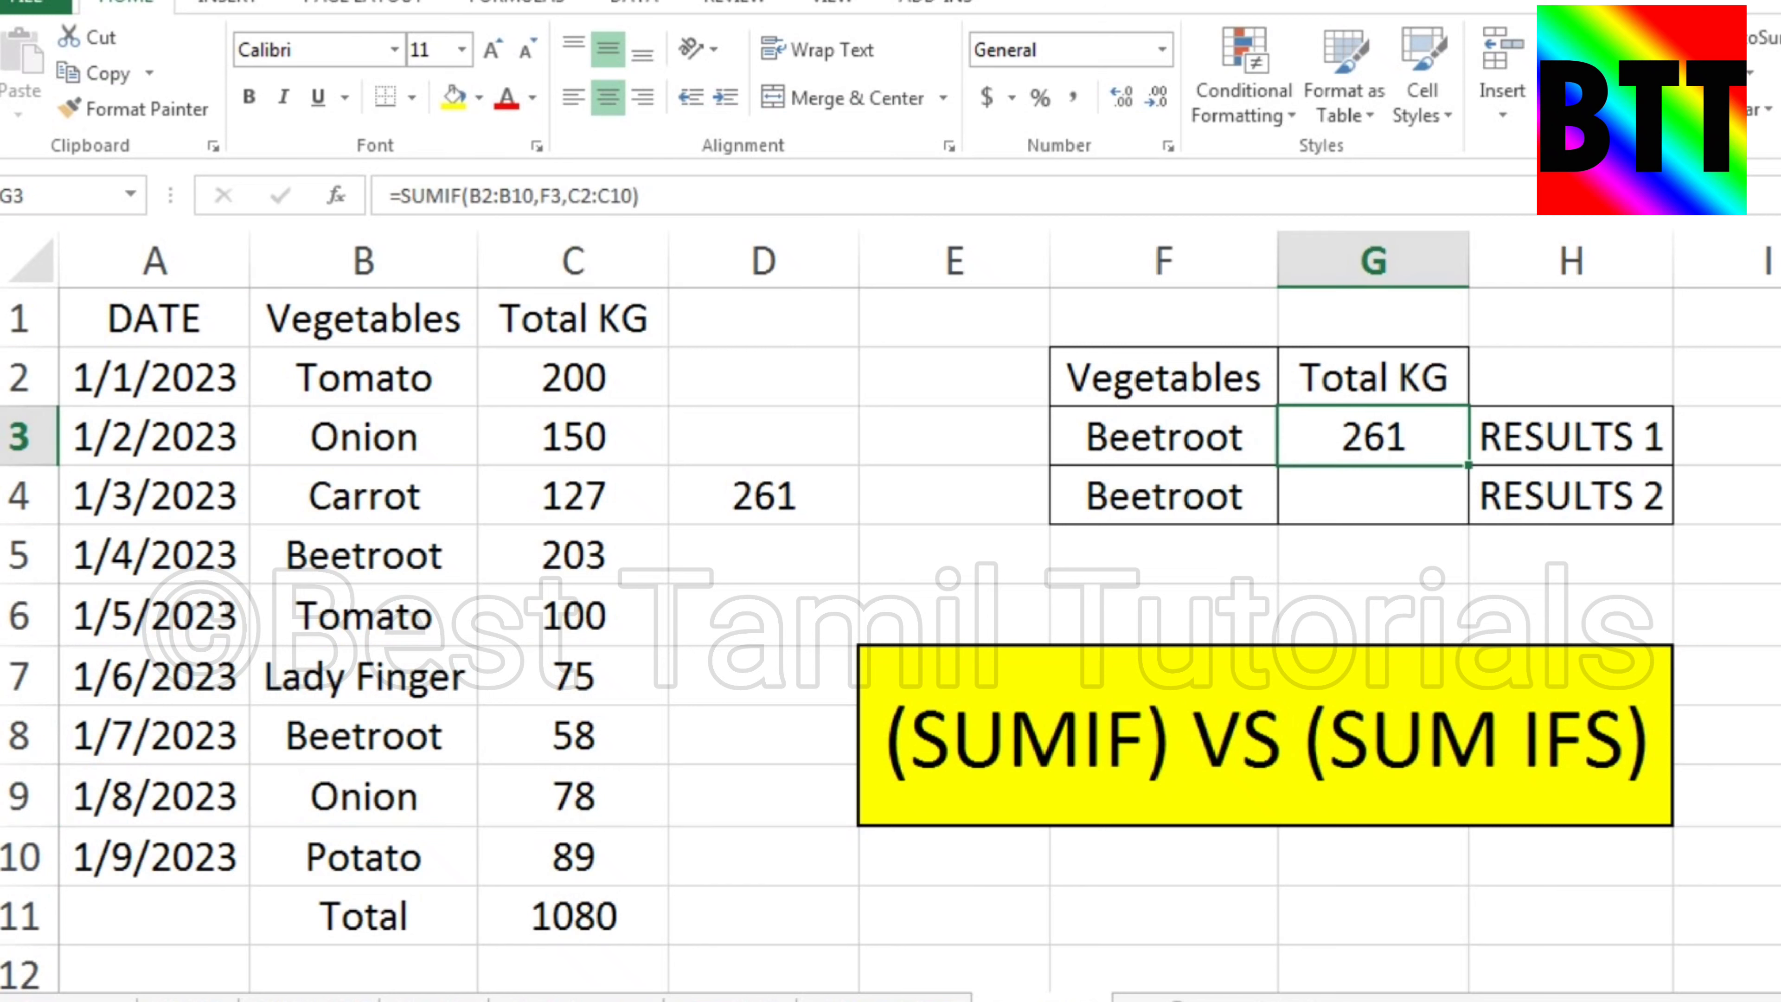
pyautogui.click(764, 496)
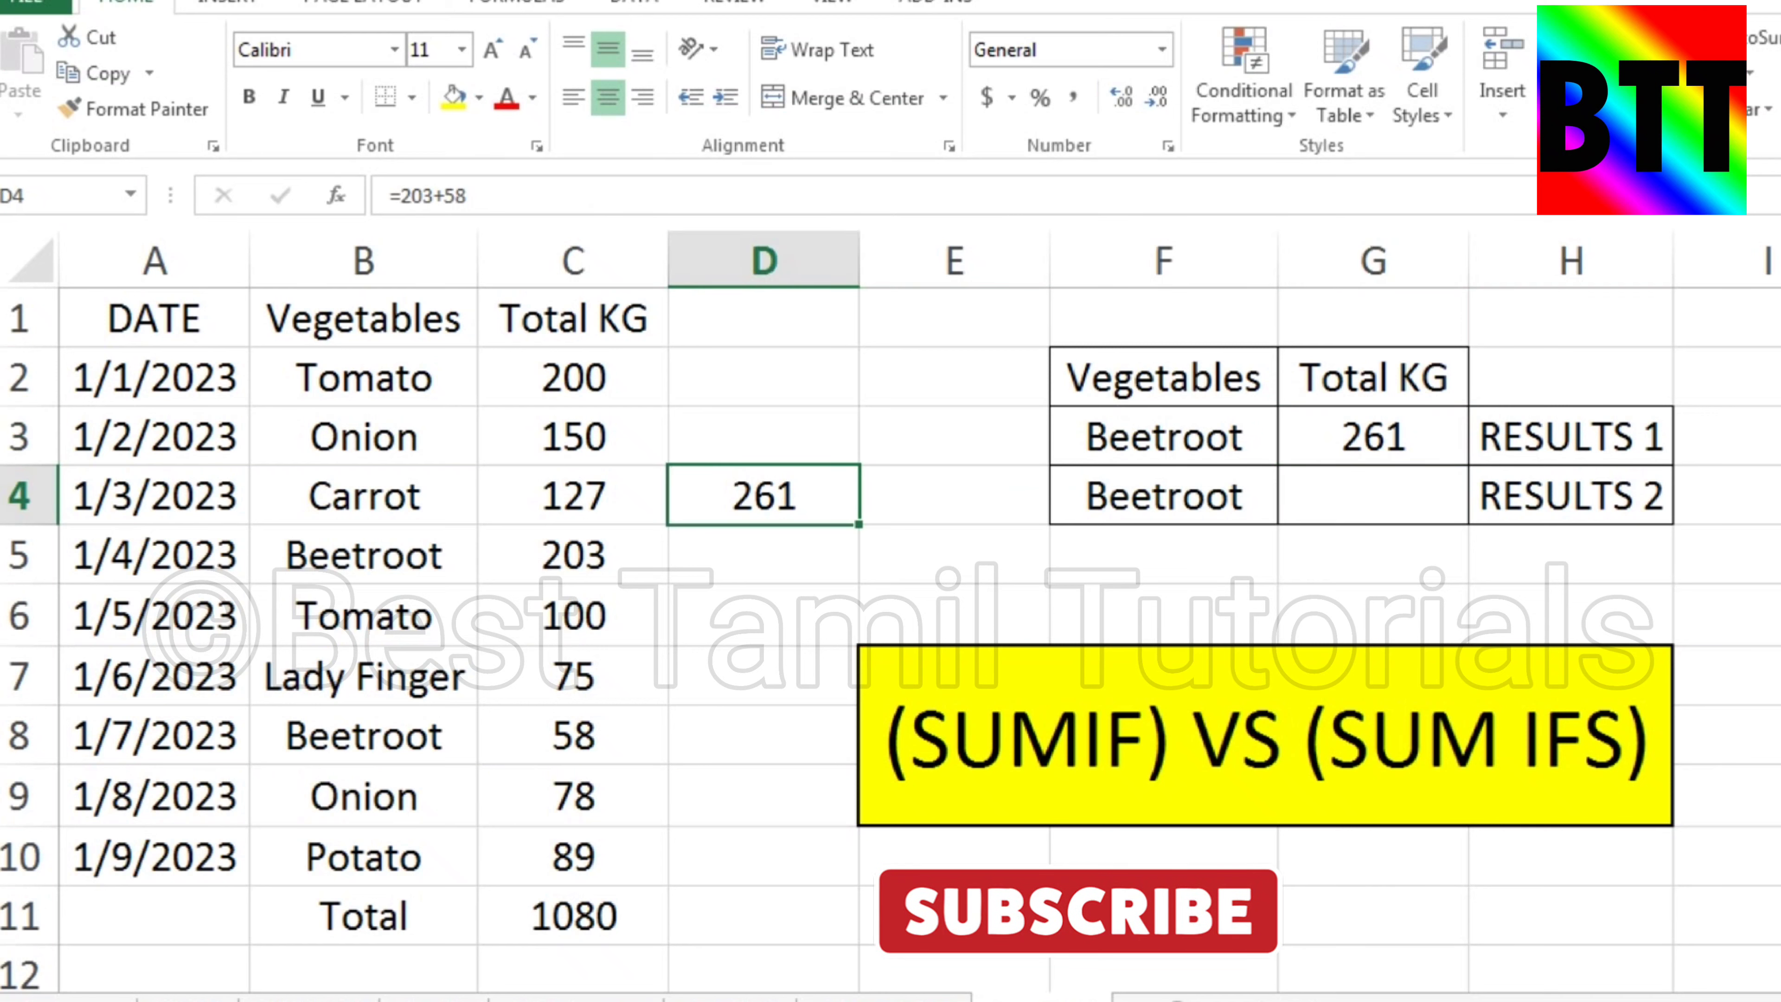
pyautogui.press('Delete')
# - Start a SUMIFS formula in cell G4 with C2:C10 as the sum range
pyautogui.click(1373, 496)
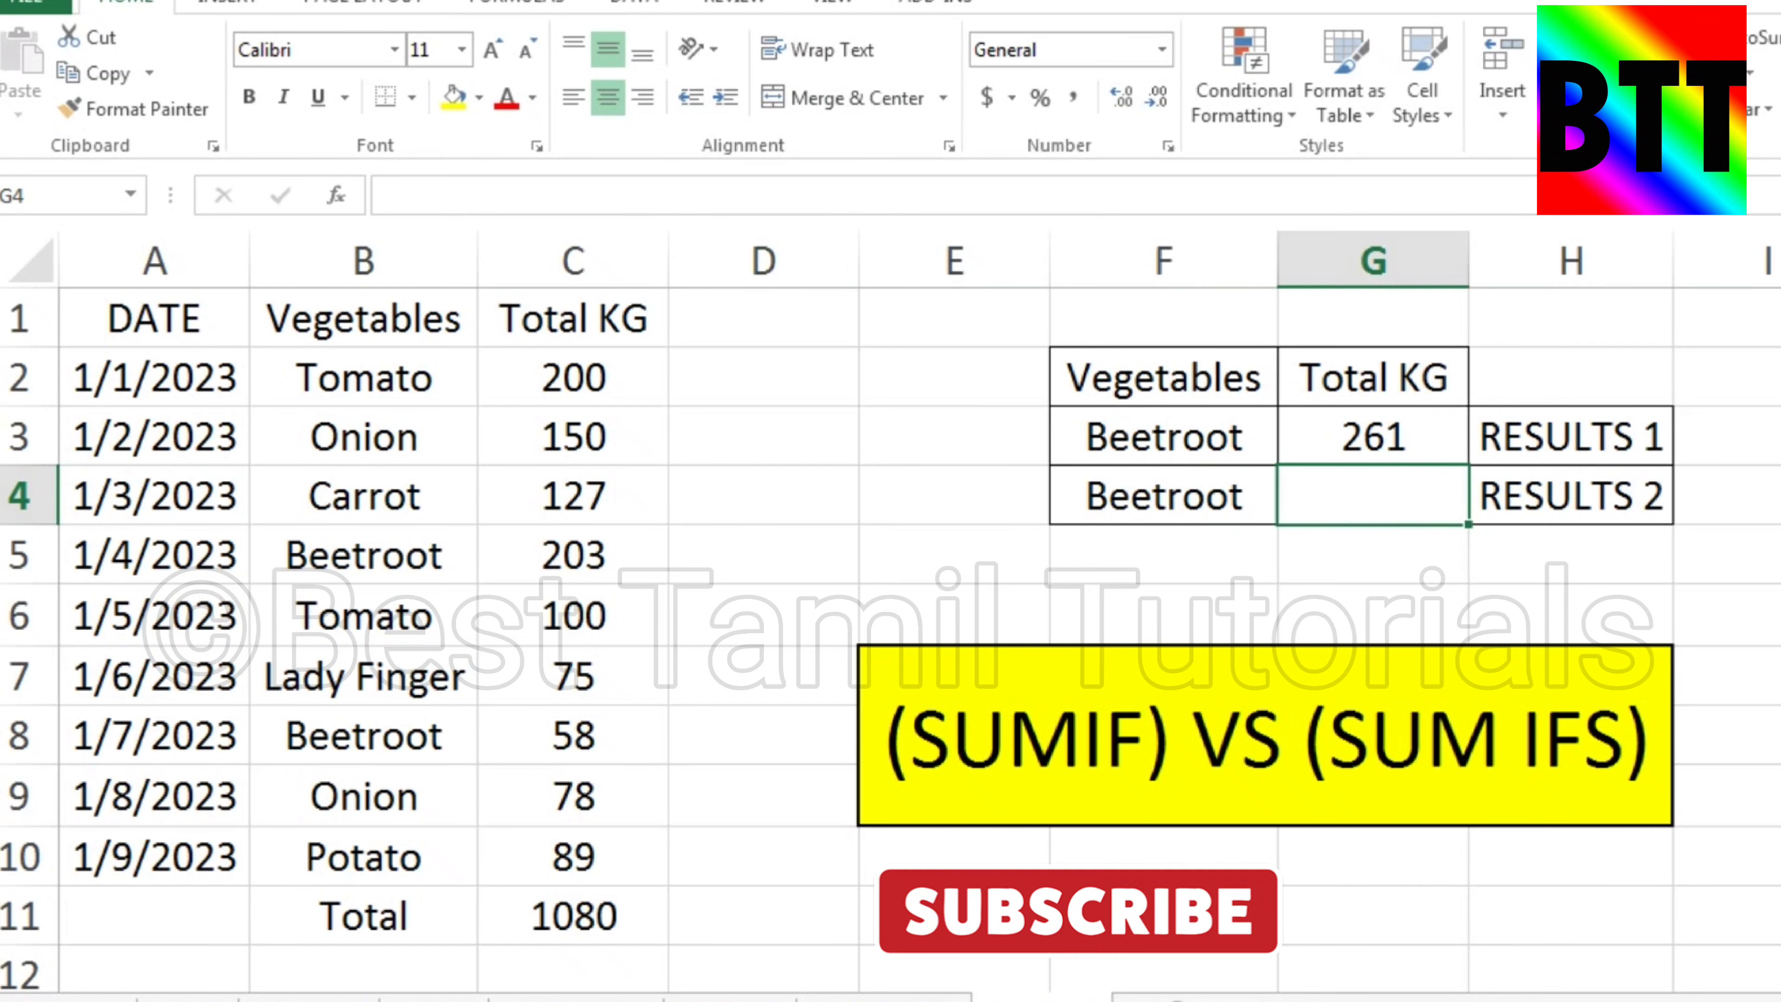
pyautogui.write('=sum')
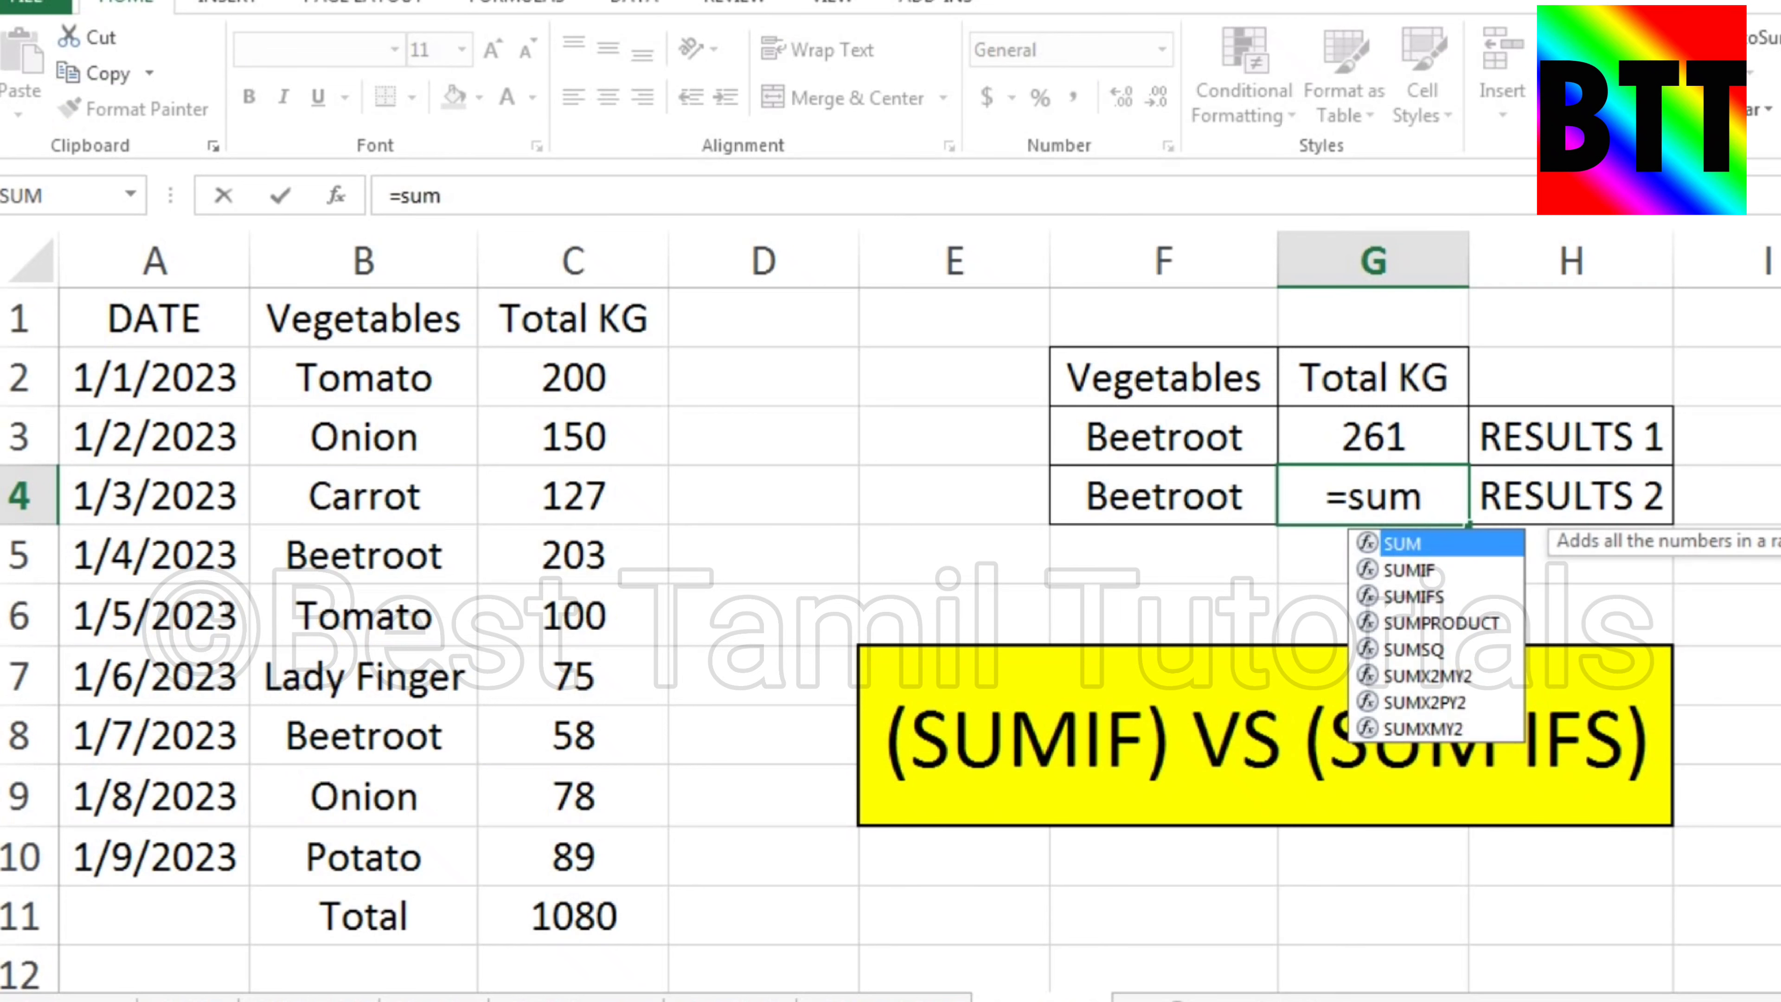
pyautogui.write('ifs')
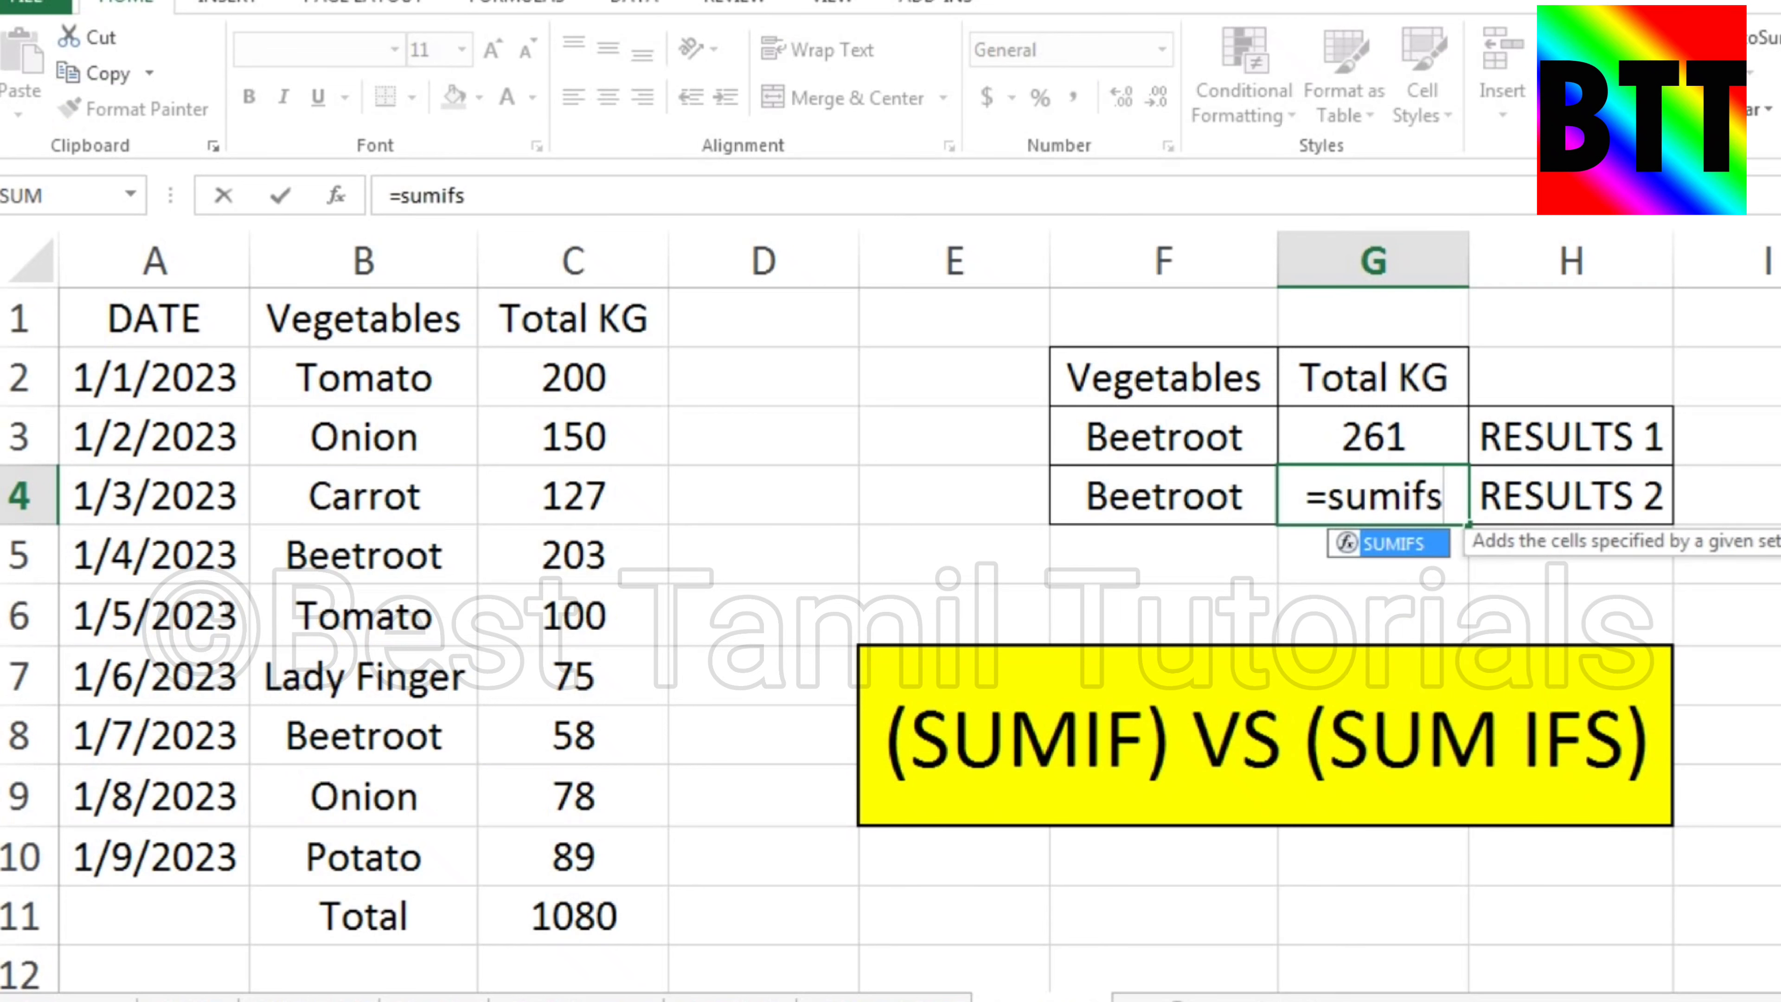
pyautogui.write('(')
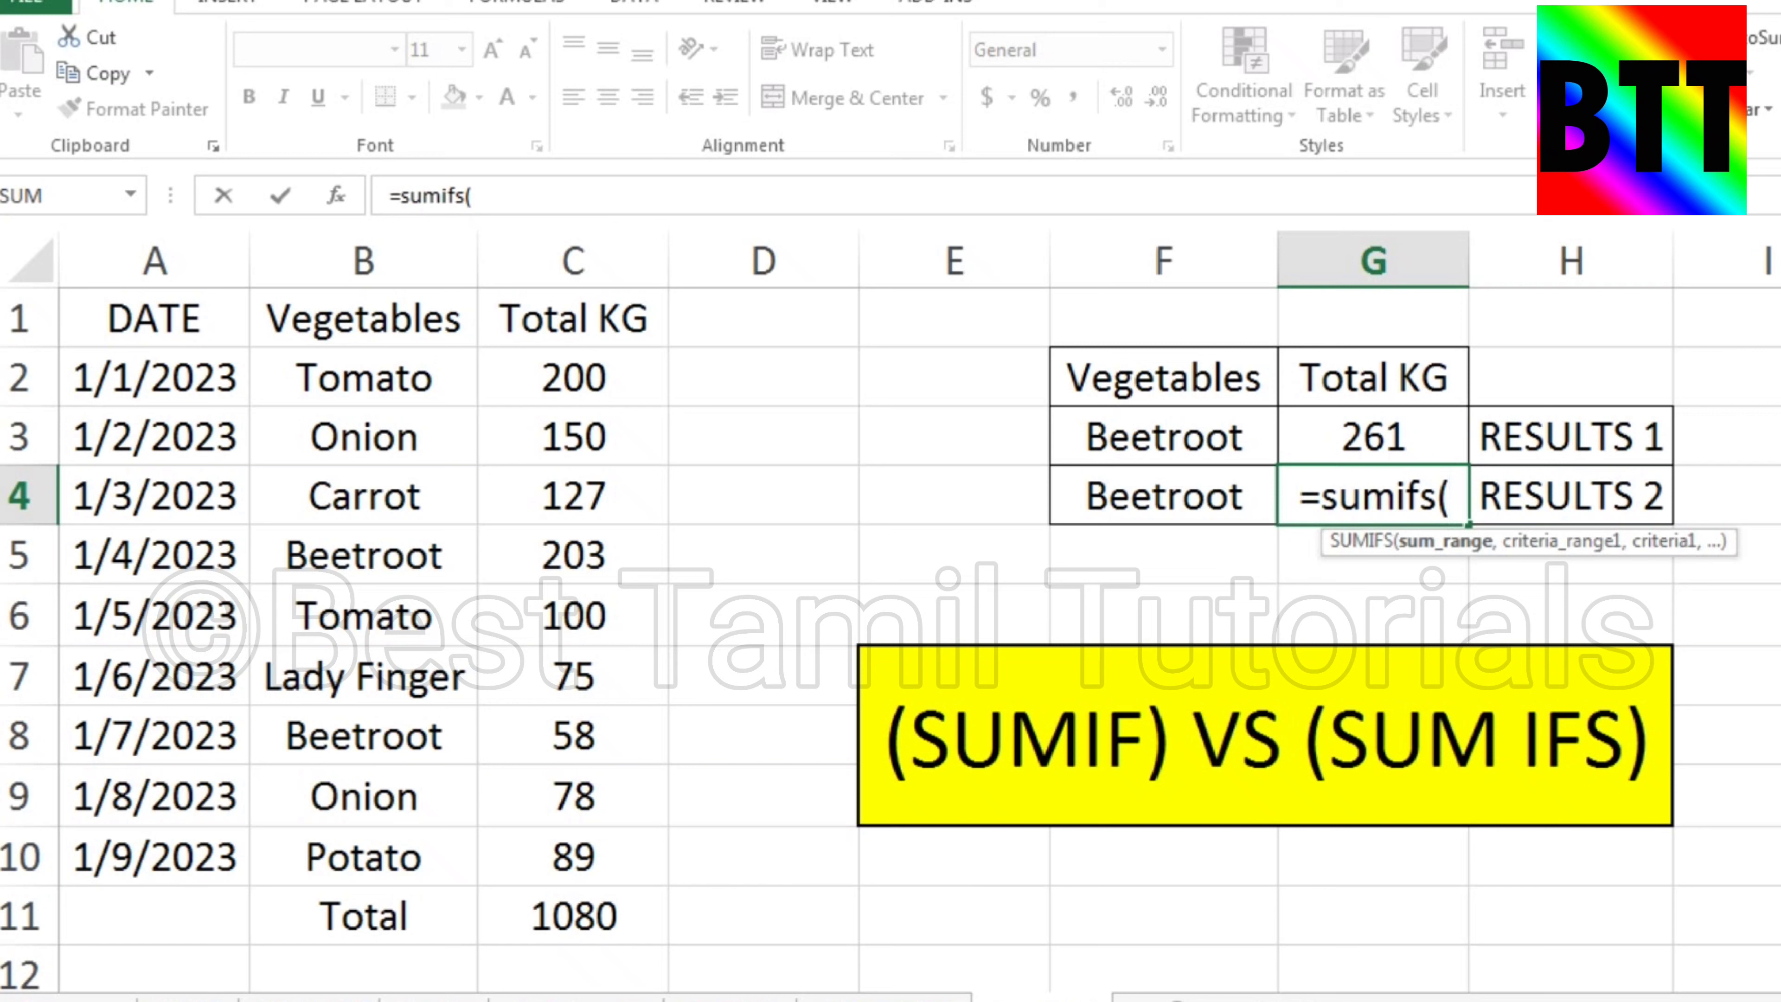
pyautogui.moveTo(573, 377); pyautogui.dragTo(574, 857)
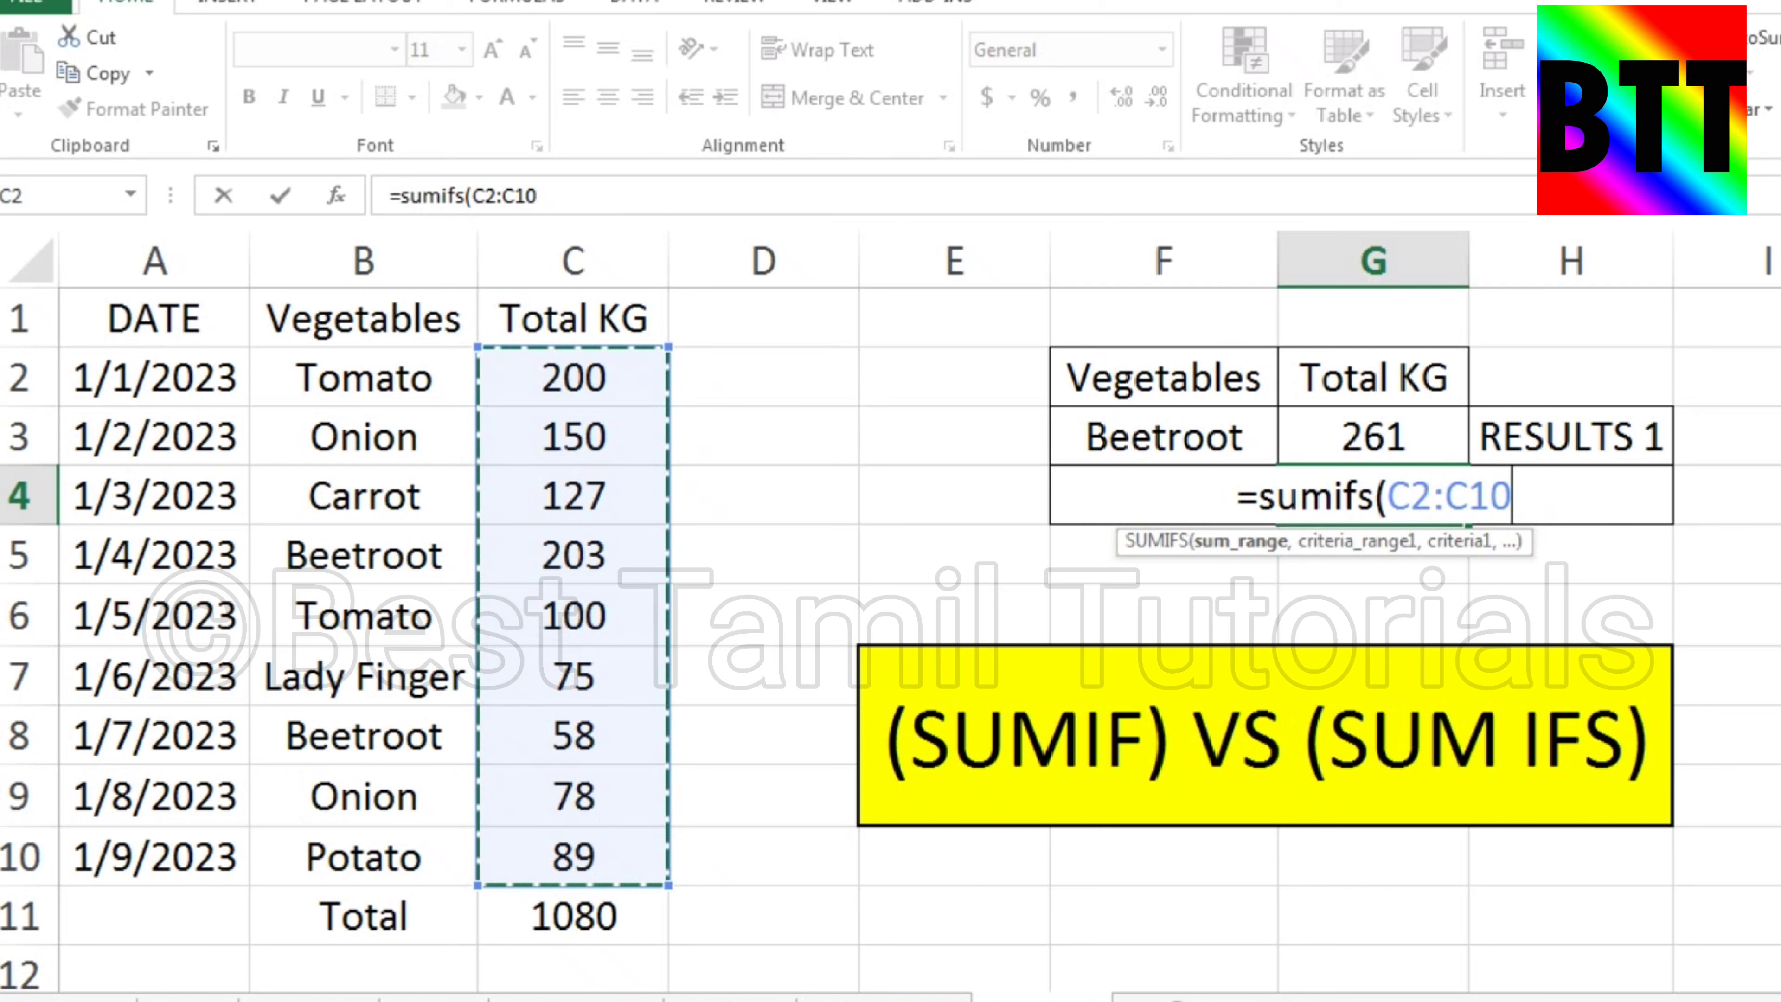
pyautogui.write(',')
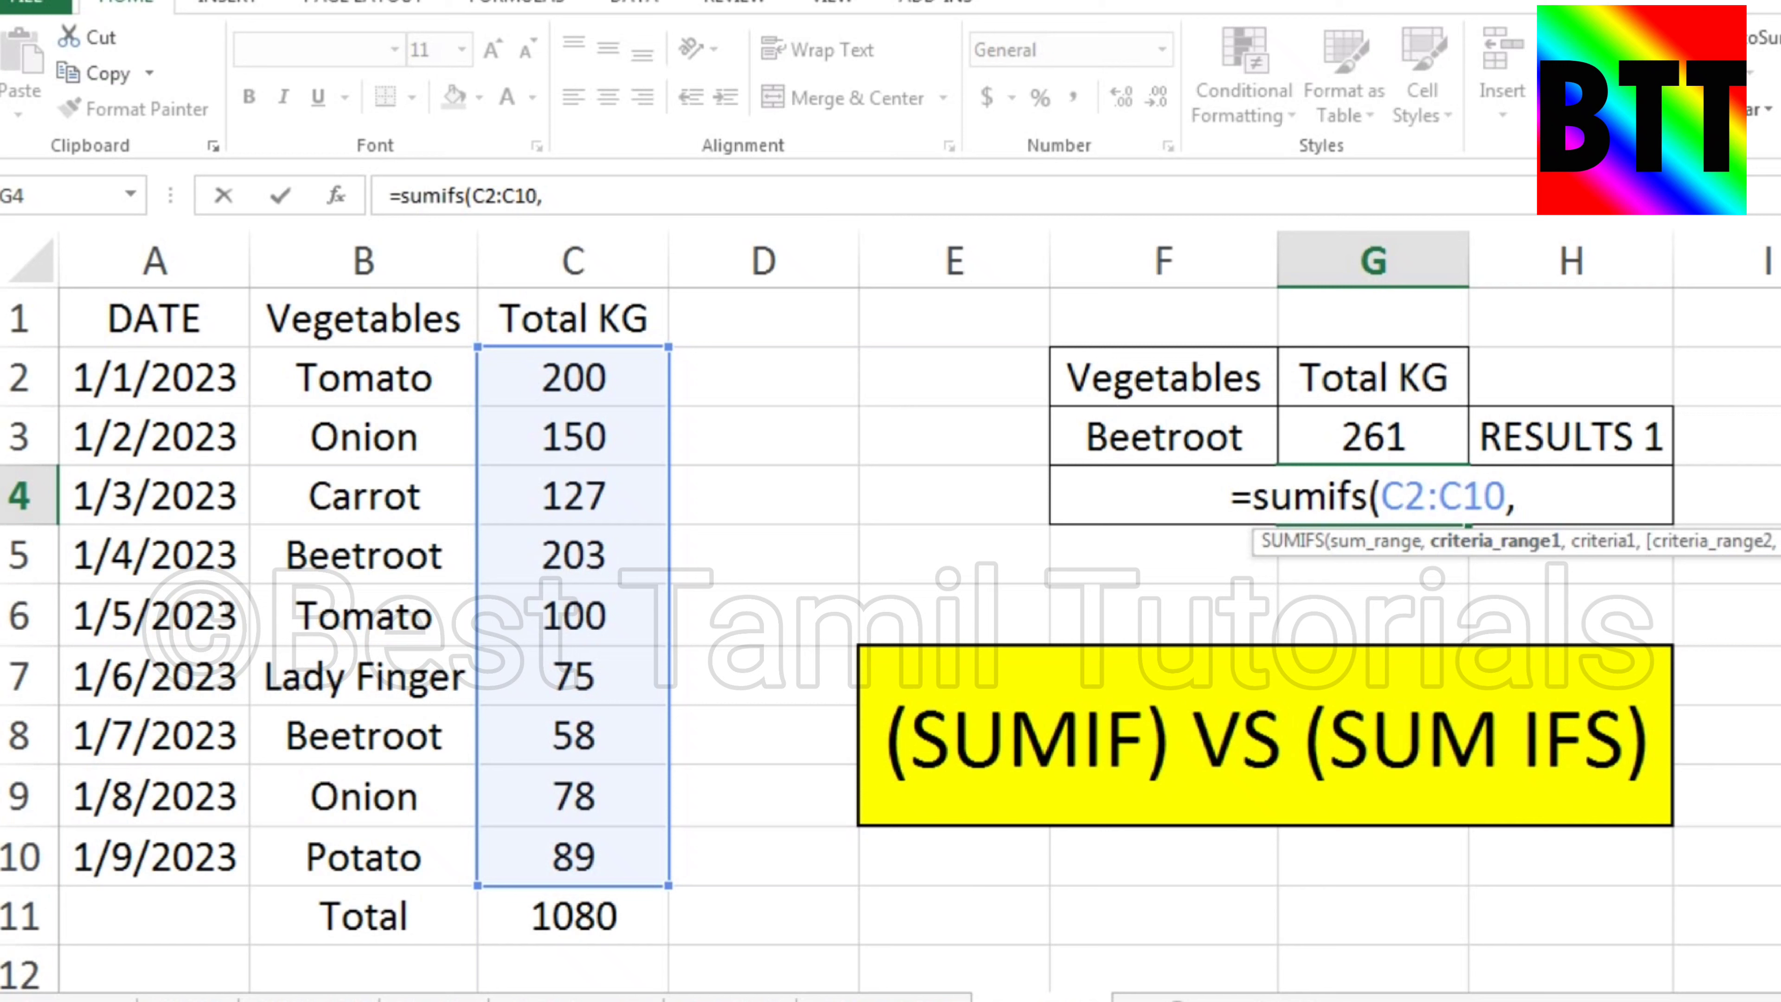
# - Add B2:B10 as the first criteria range of the SUMIFS formula, with F4 as its criterion
pyautogui.moveTo(364, 378); pyautogui.dragTo(421, 863)
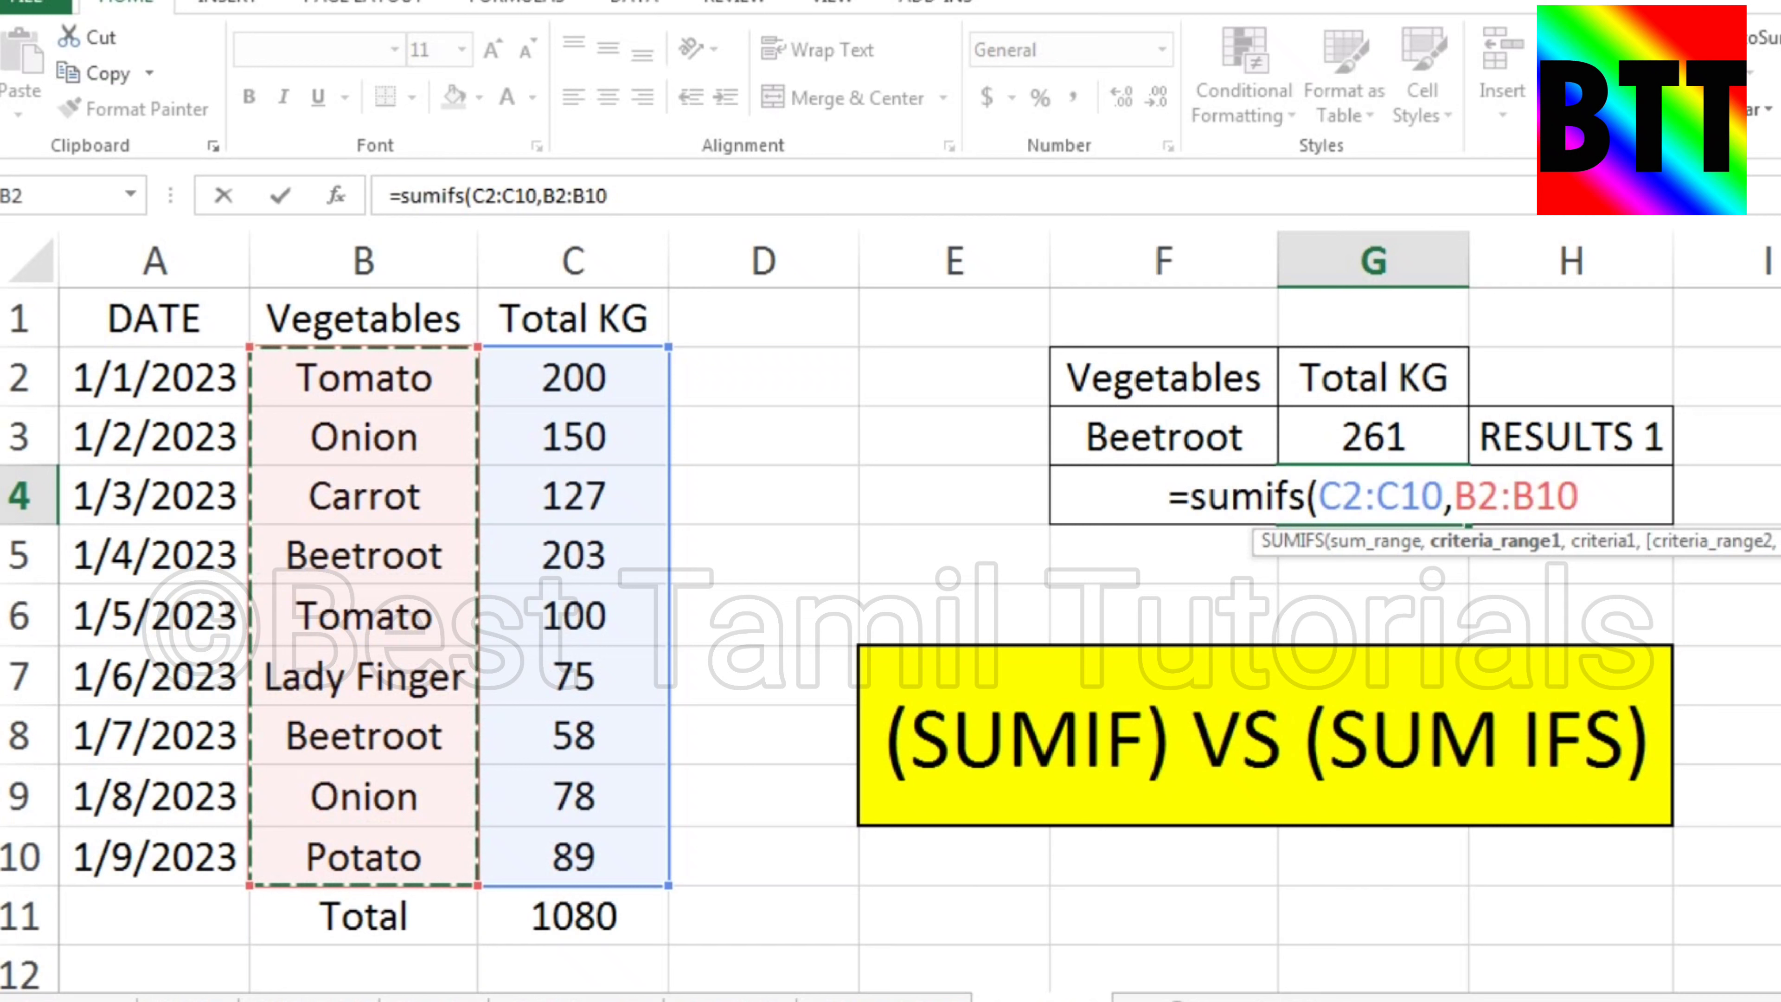
pyautogui.write(',')
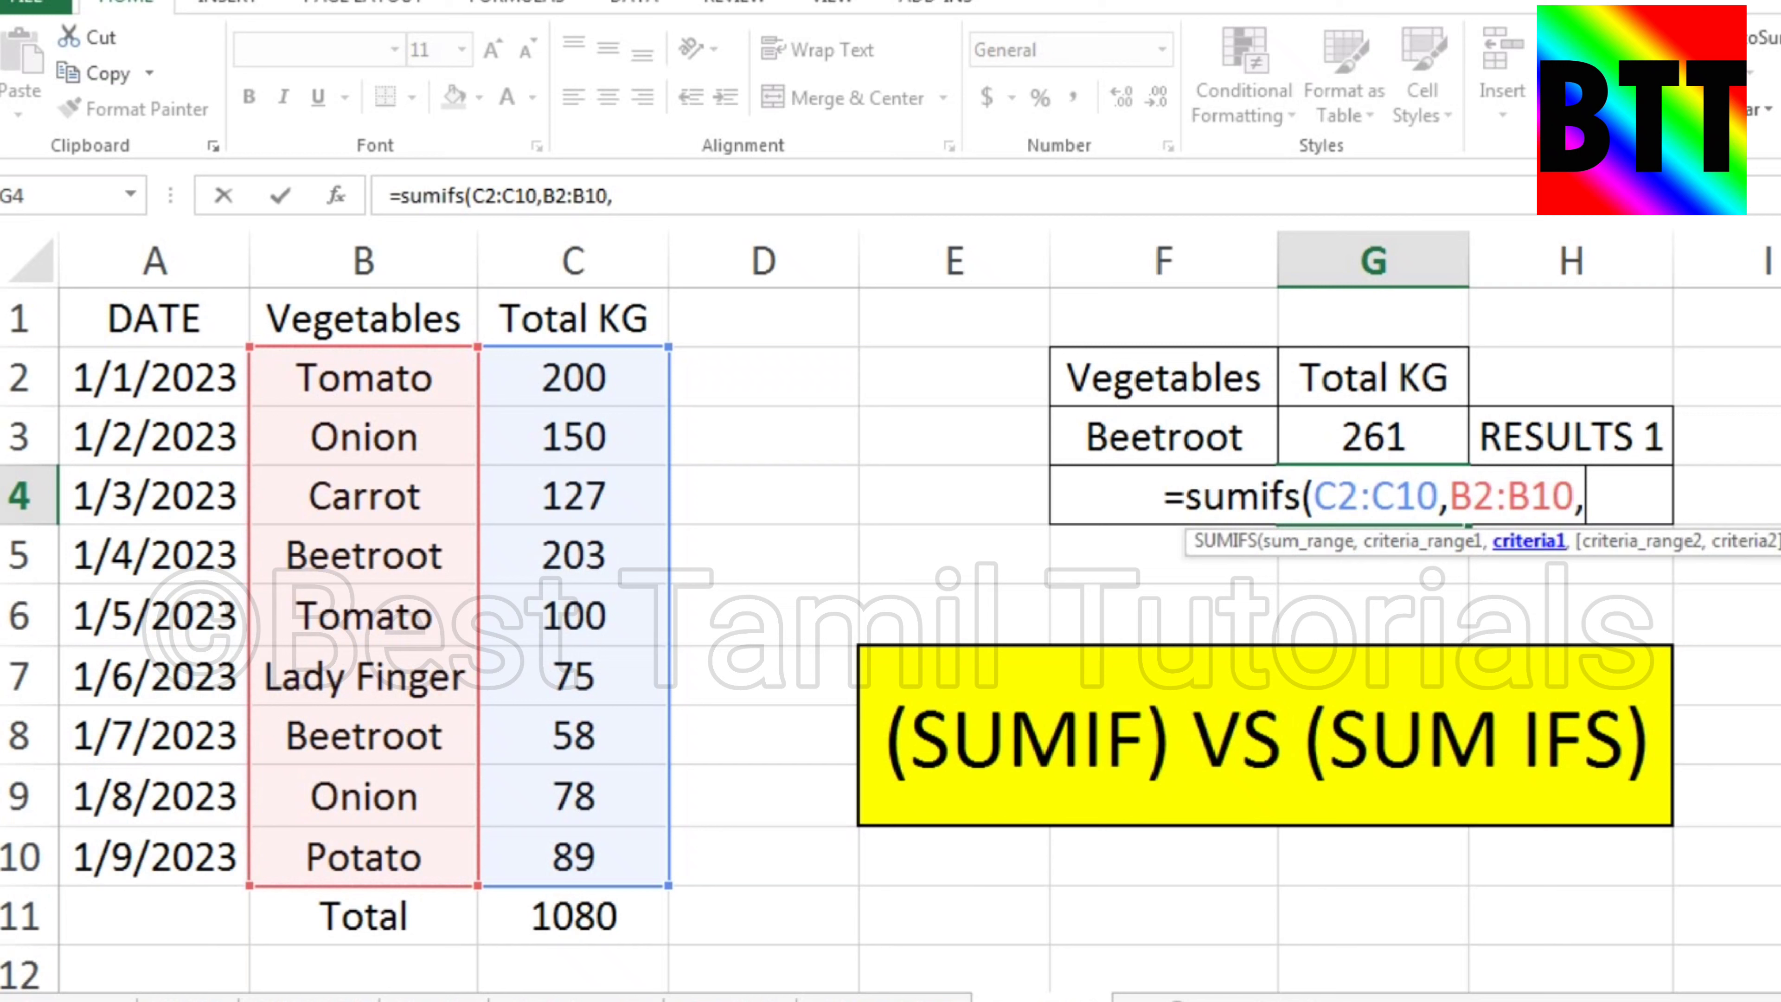
pyautogui.write('f4')
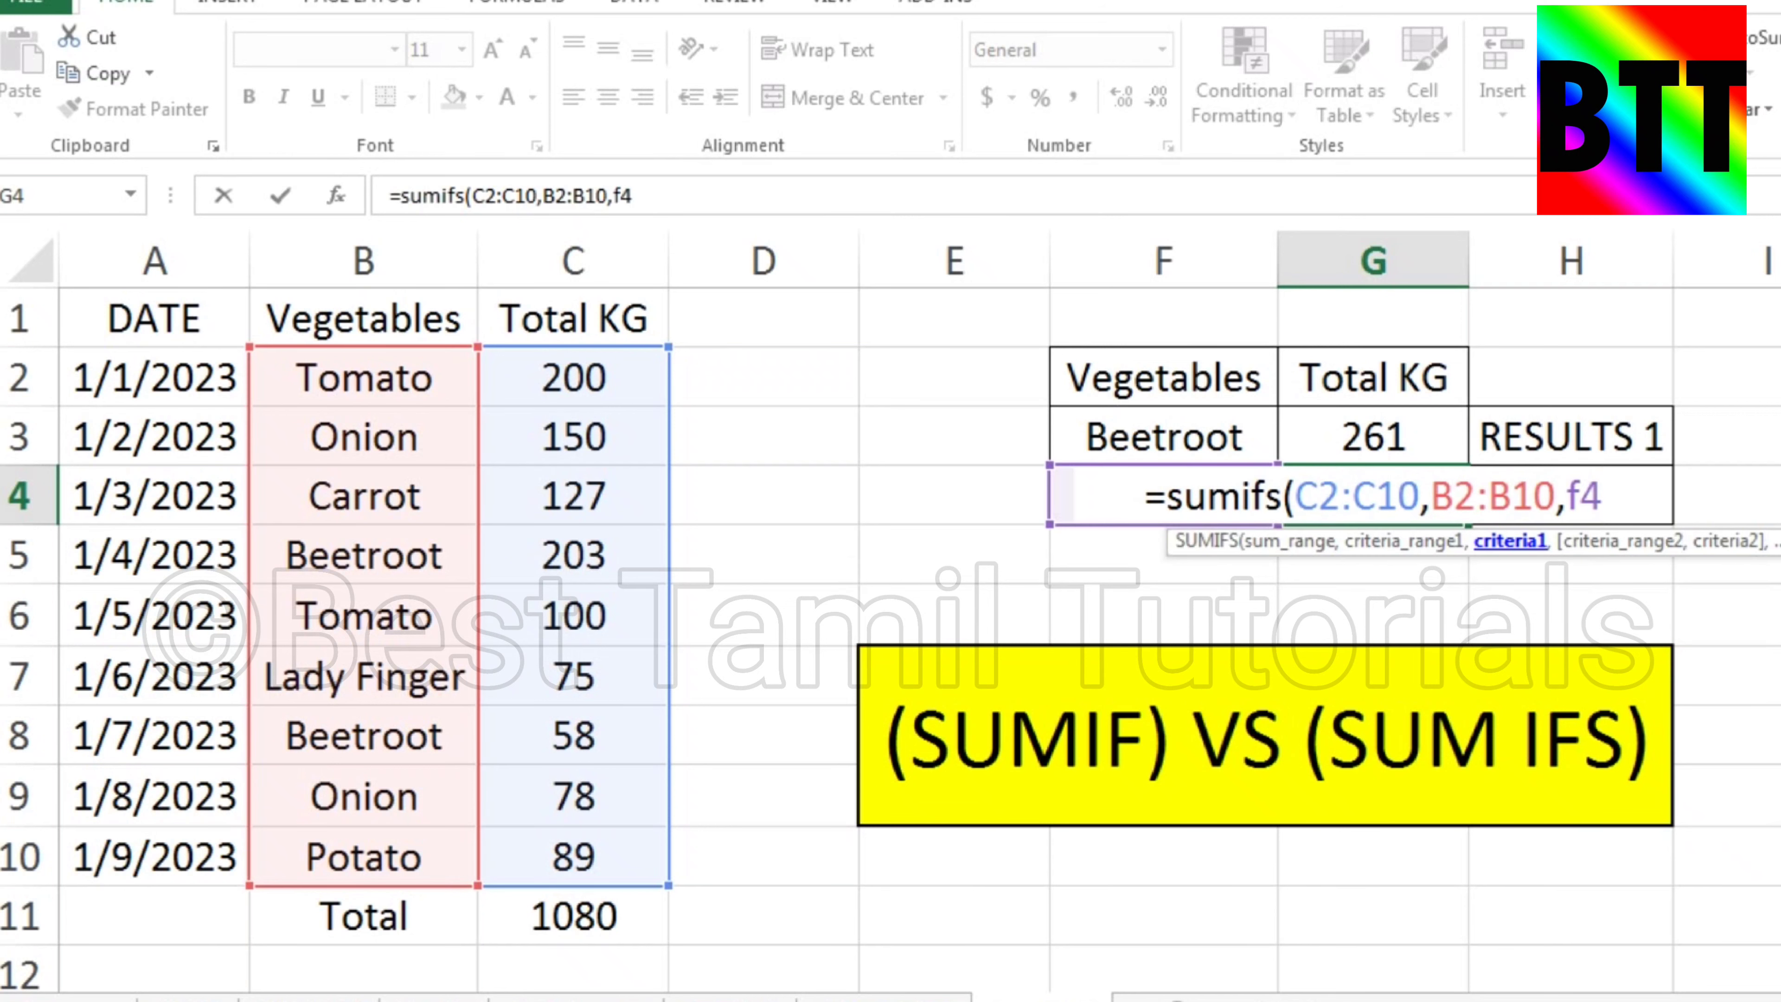
pyautogui.write(',')
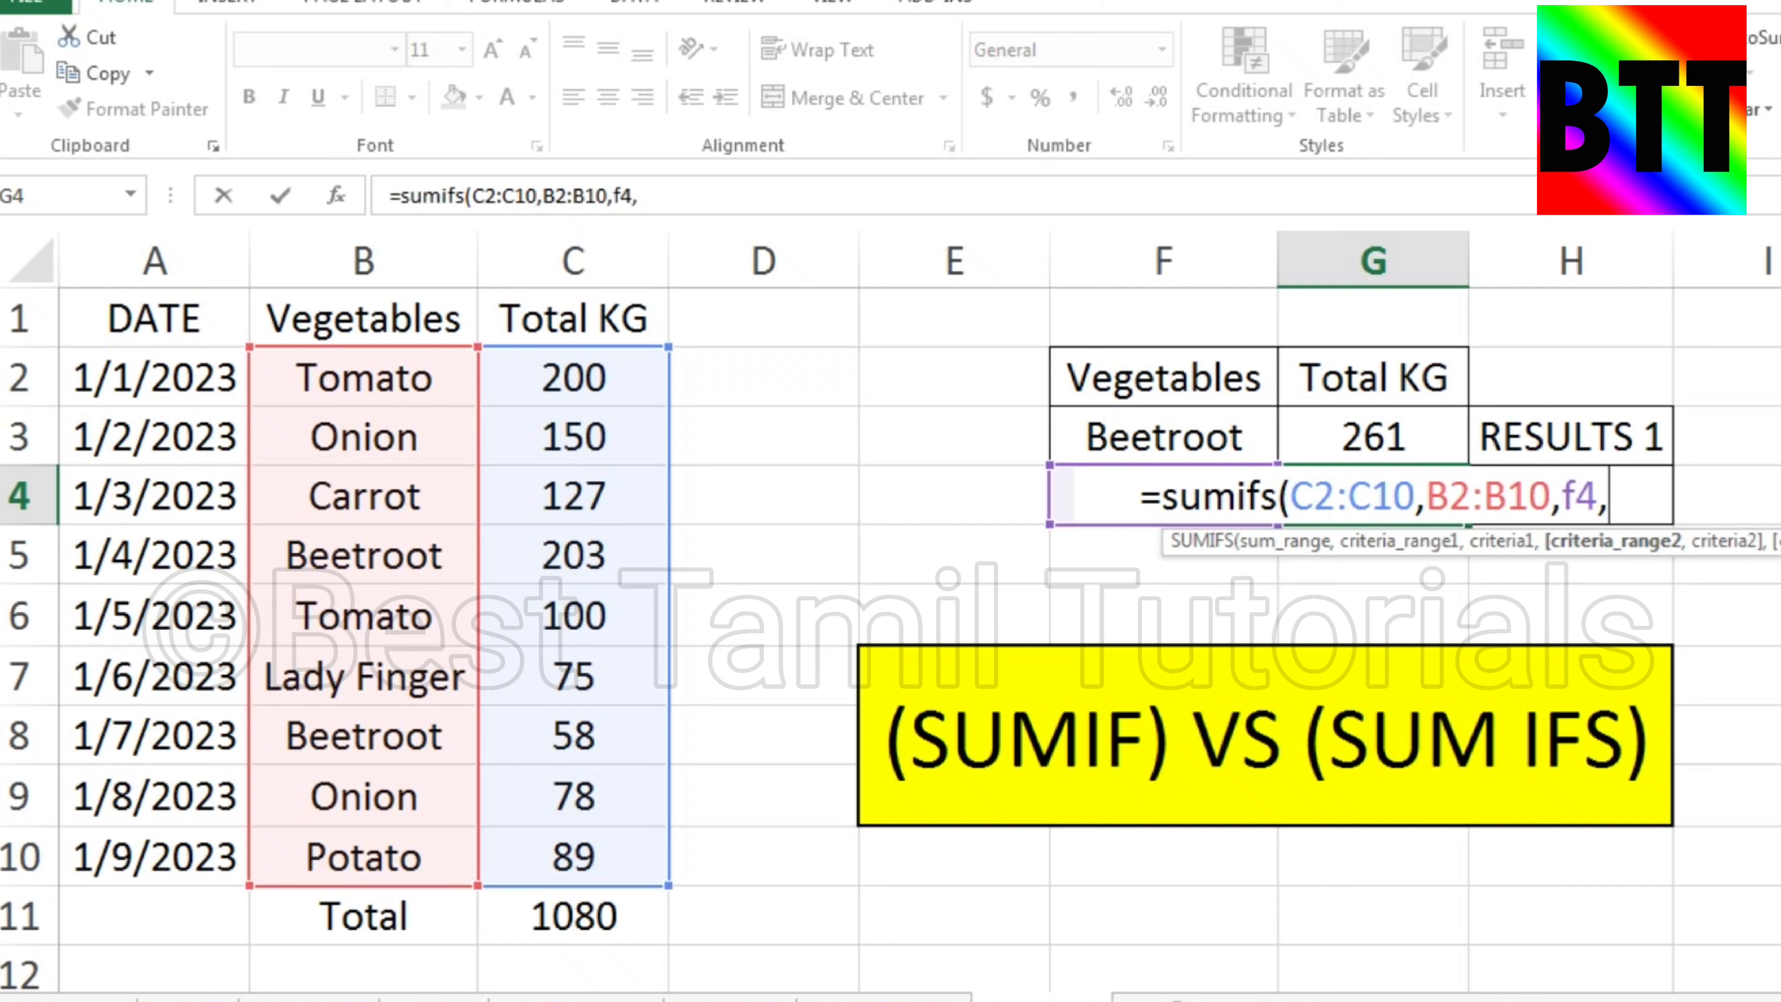
# - Add A2:A10 as the second criteria range with the criterion "<"&A6, and complete the SUMIFS formula in G4
pyautogui.moveTo(154, 378); pyautogui.dragTo(155, 856)
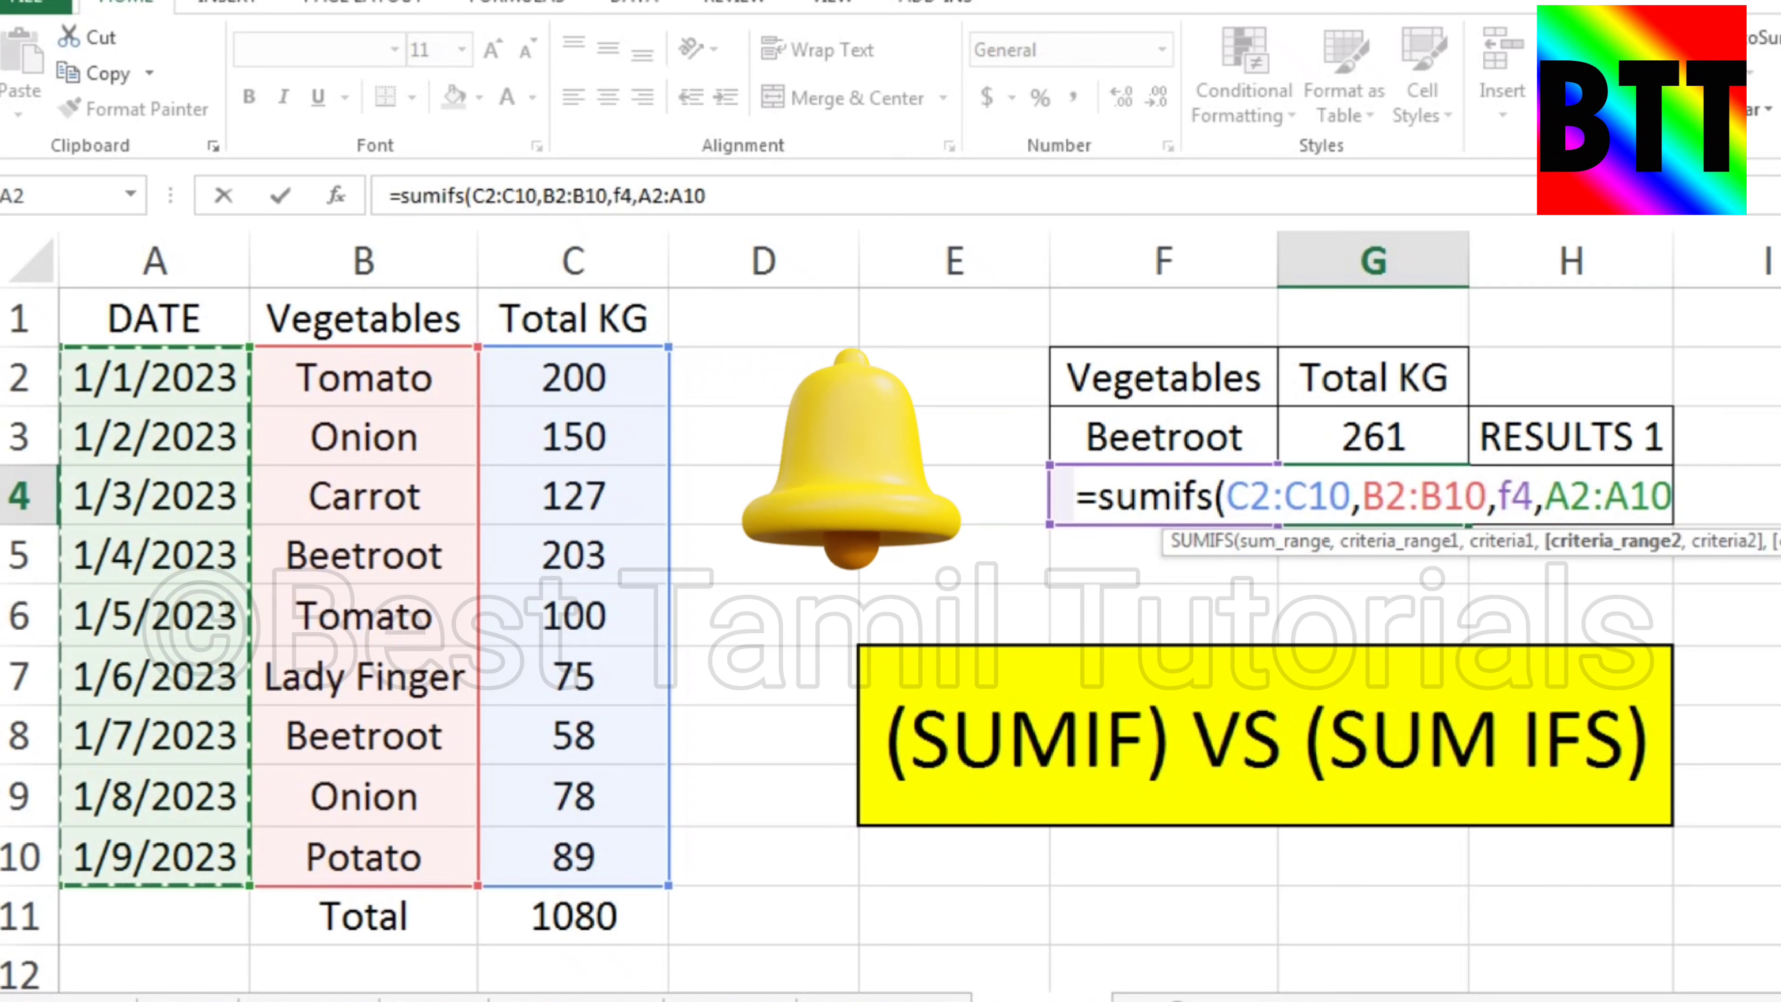
pyautogui.write(',')
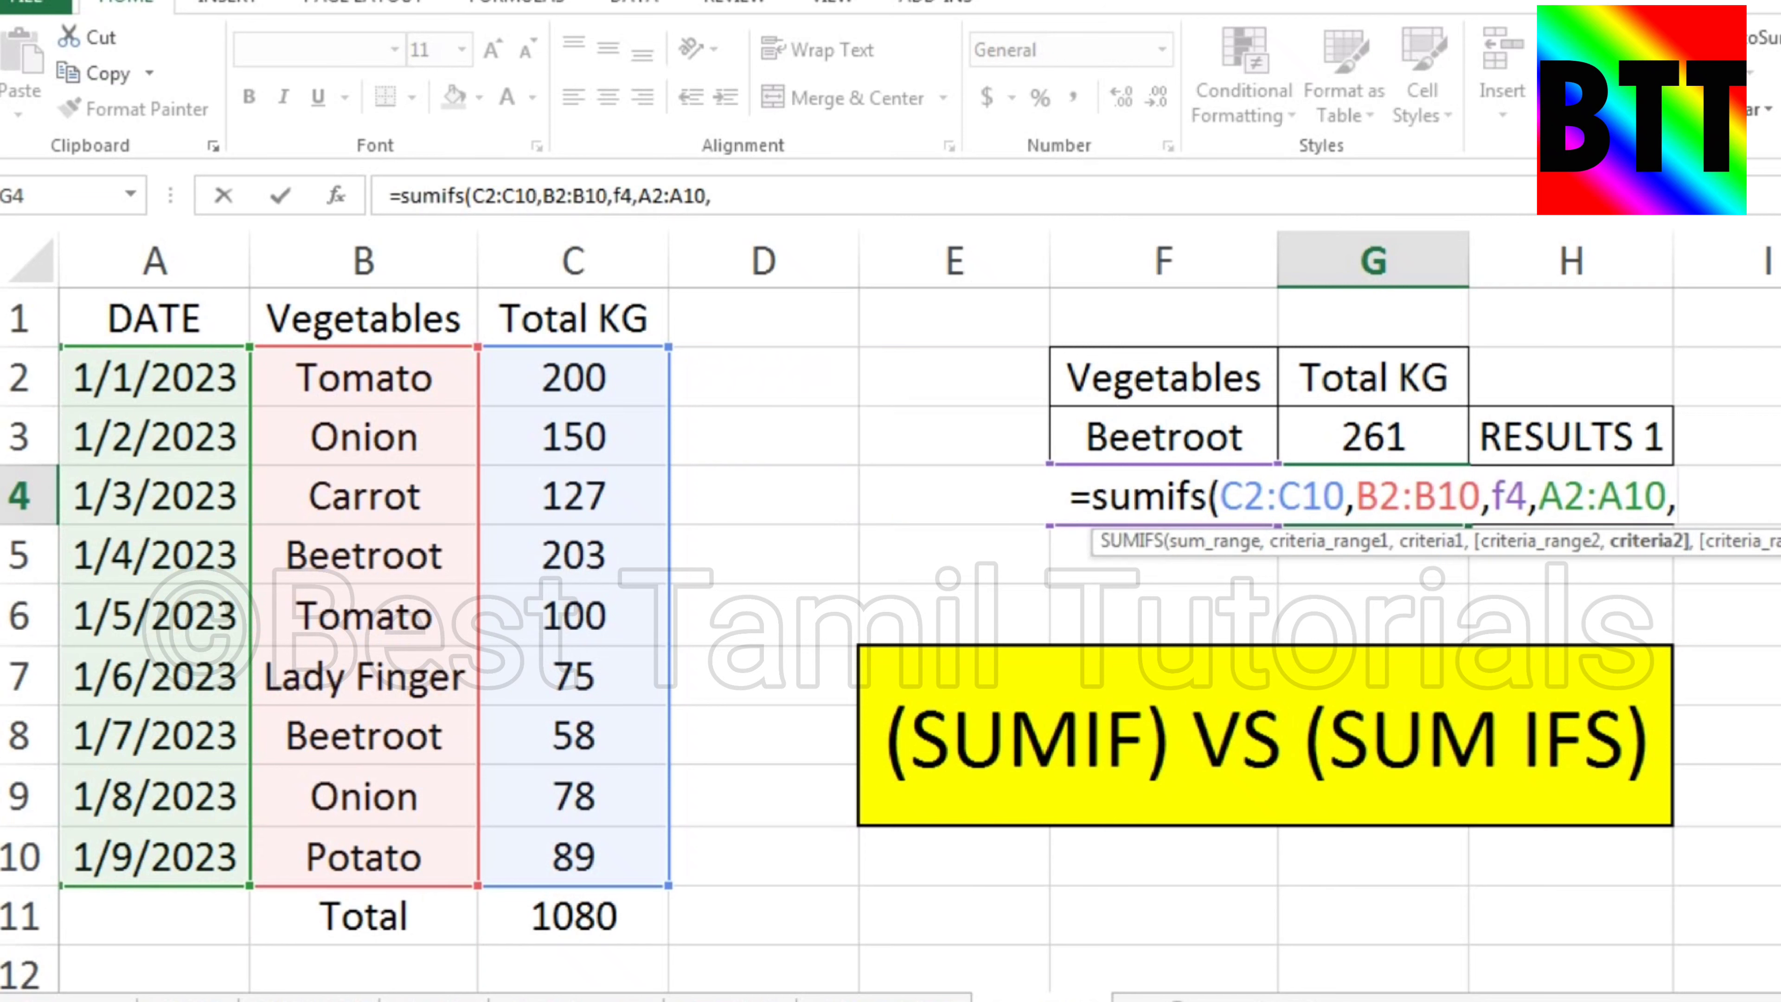
pyautogui.write('"')
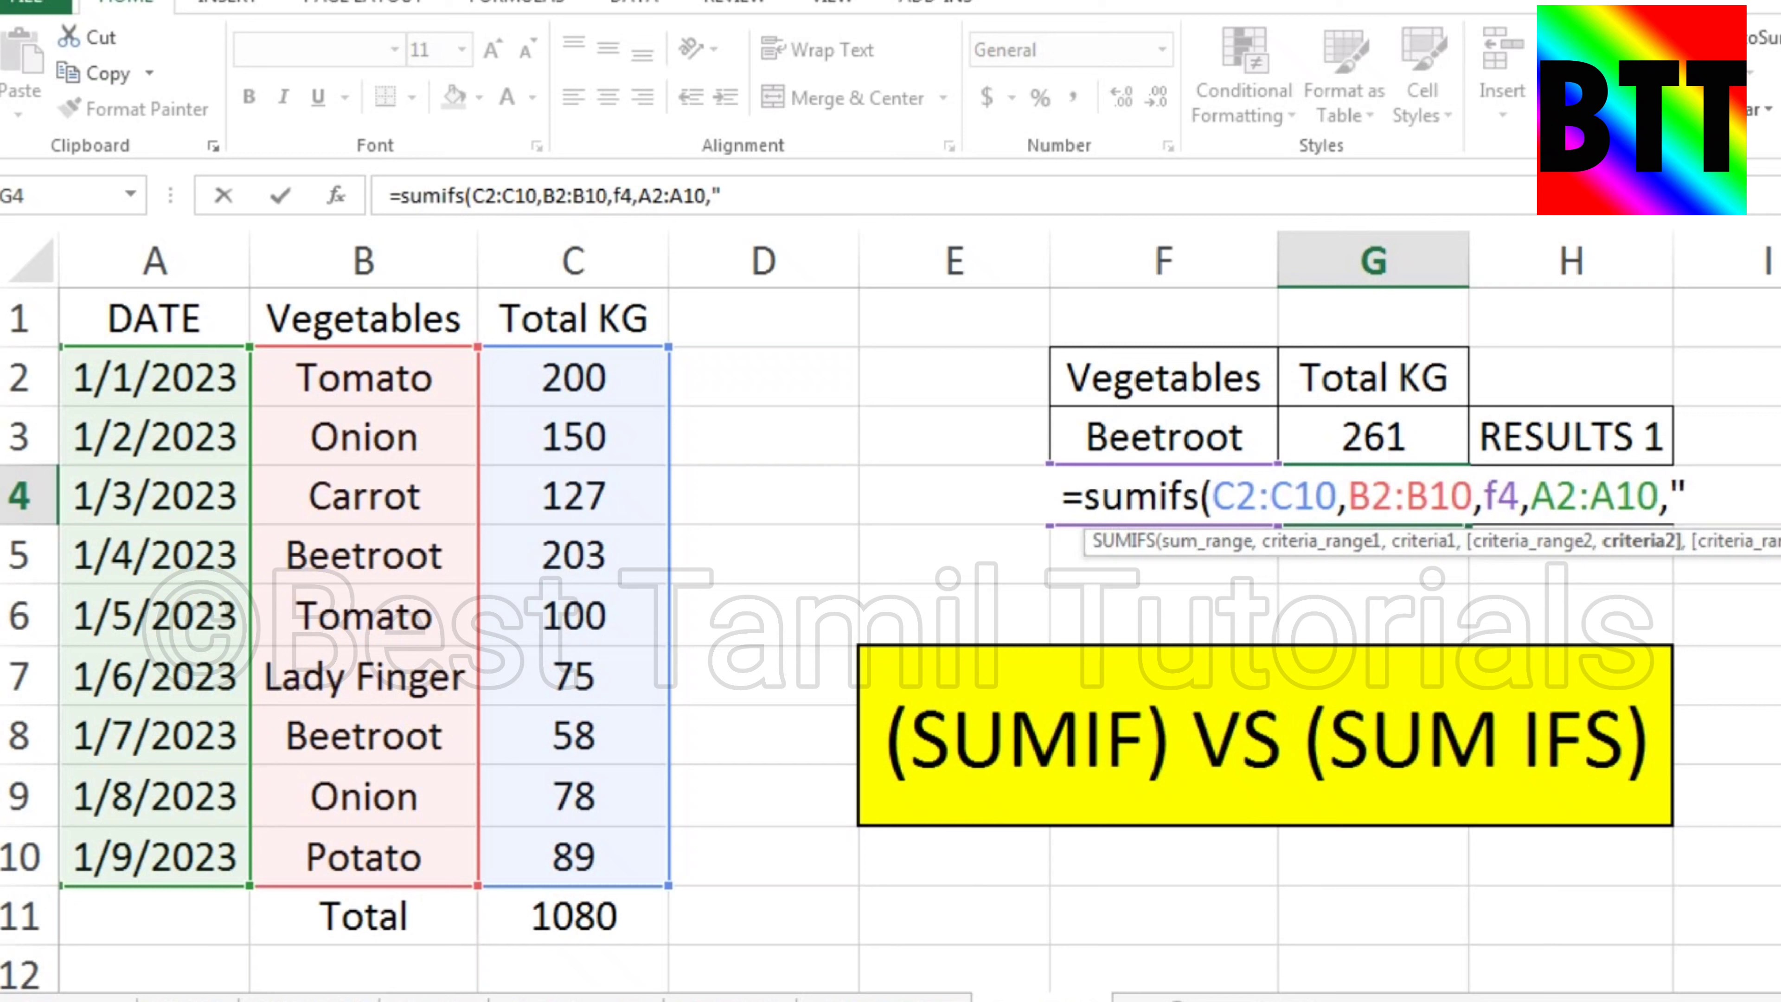
pyautogui.write('<')
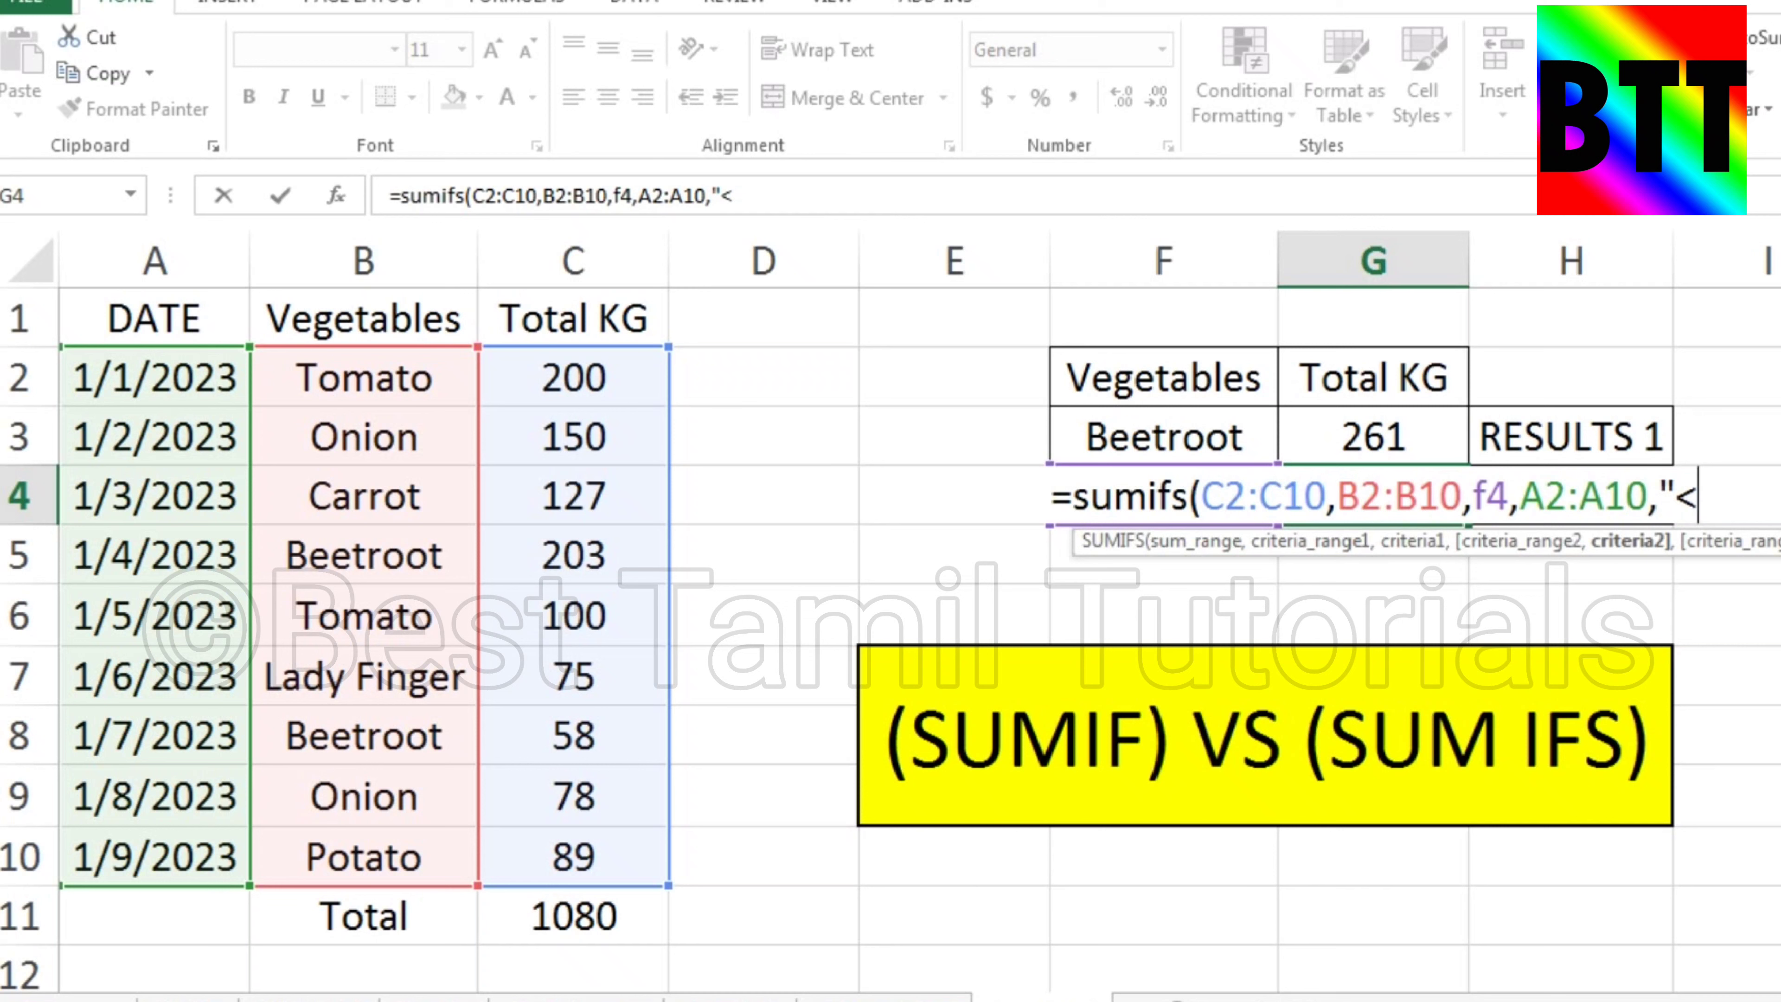
pyautogui.write('"')
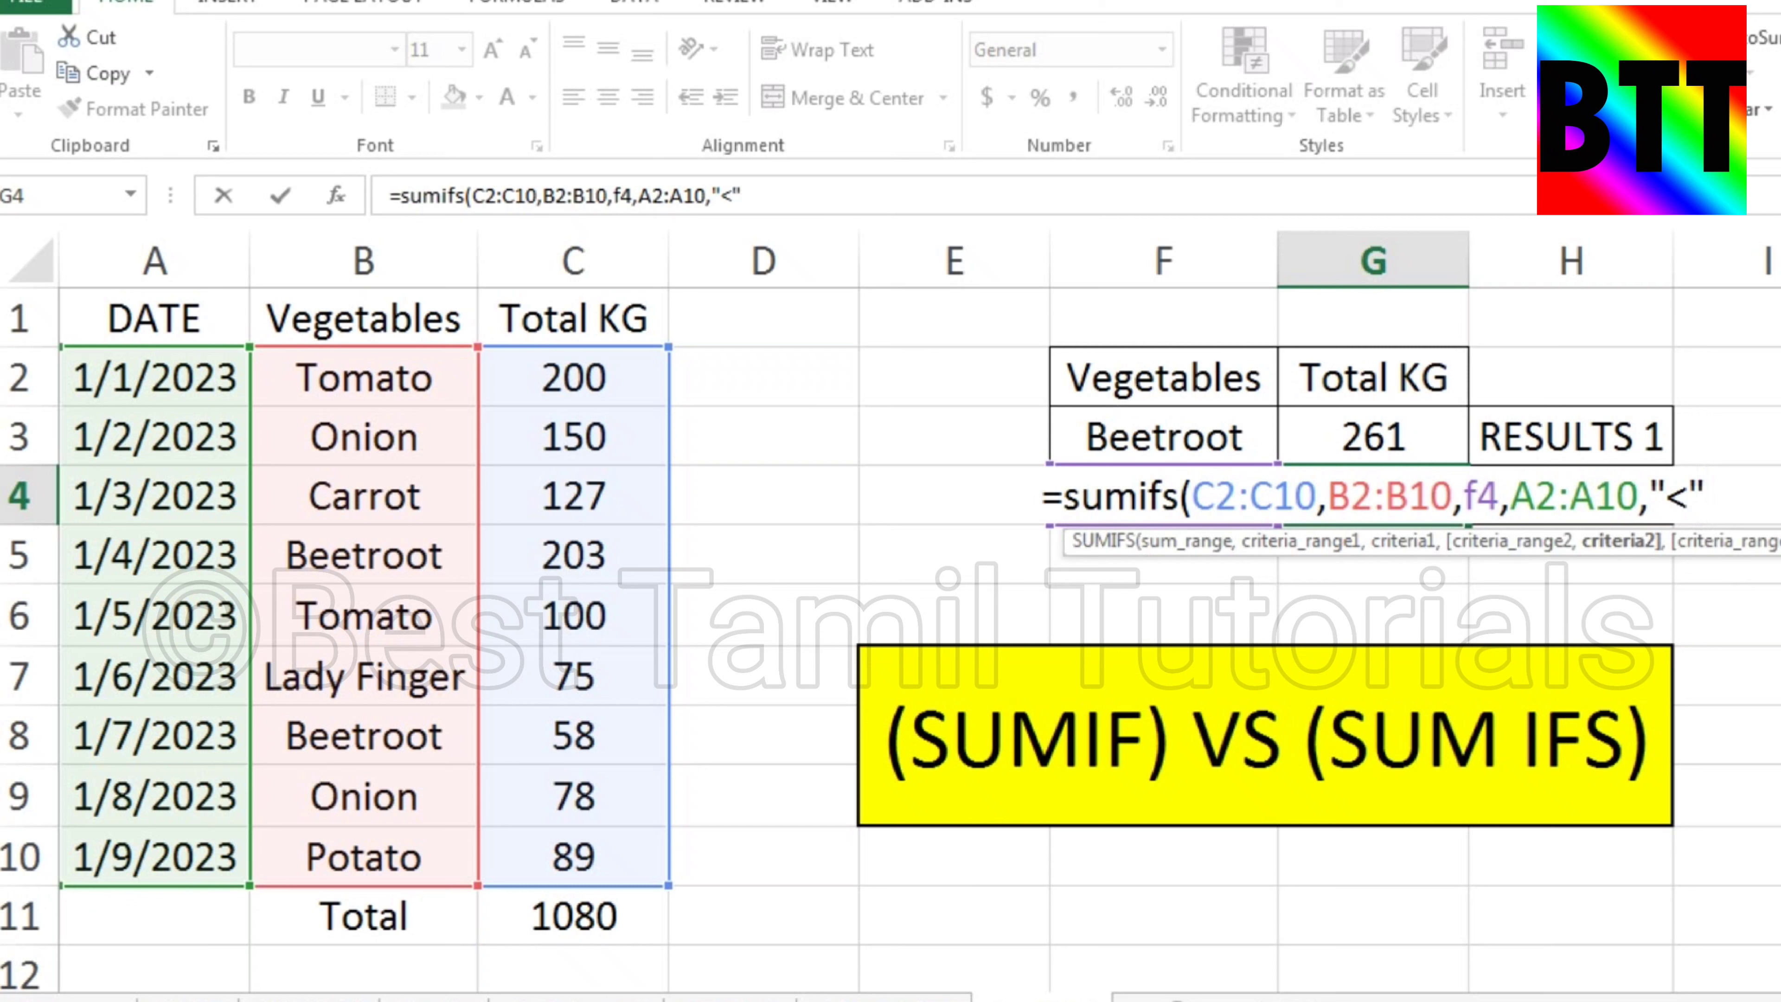
pyautogui.write('&')
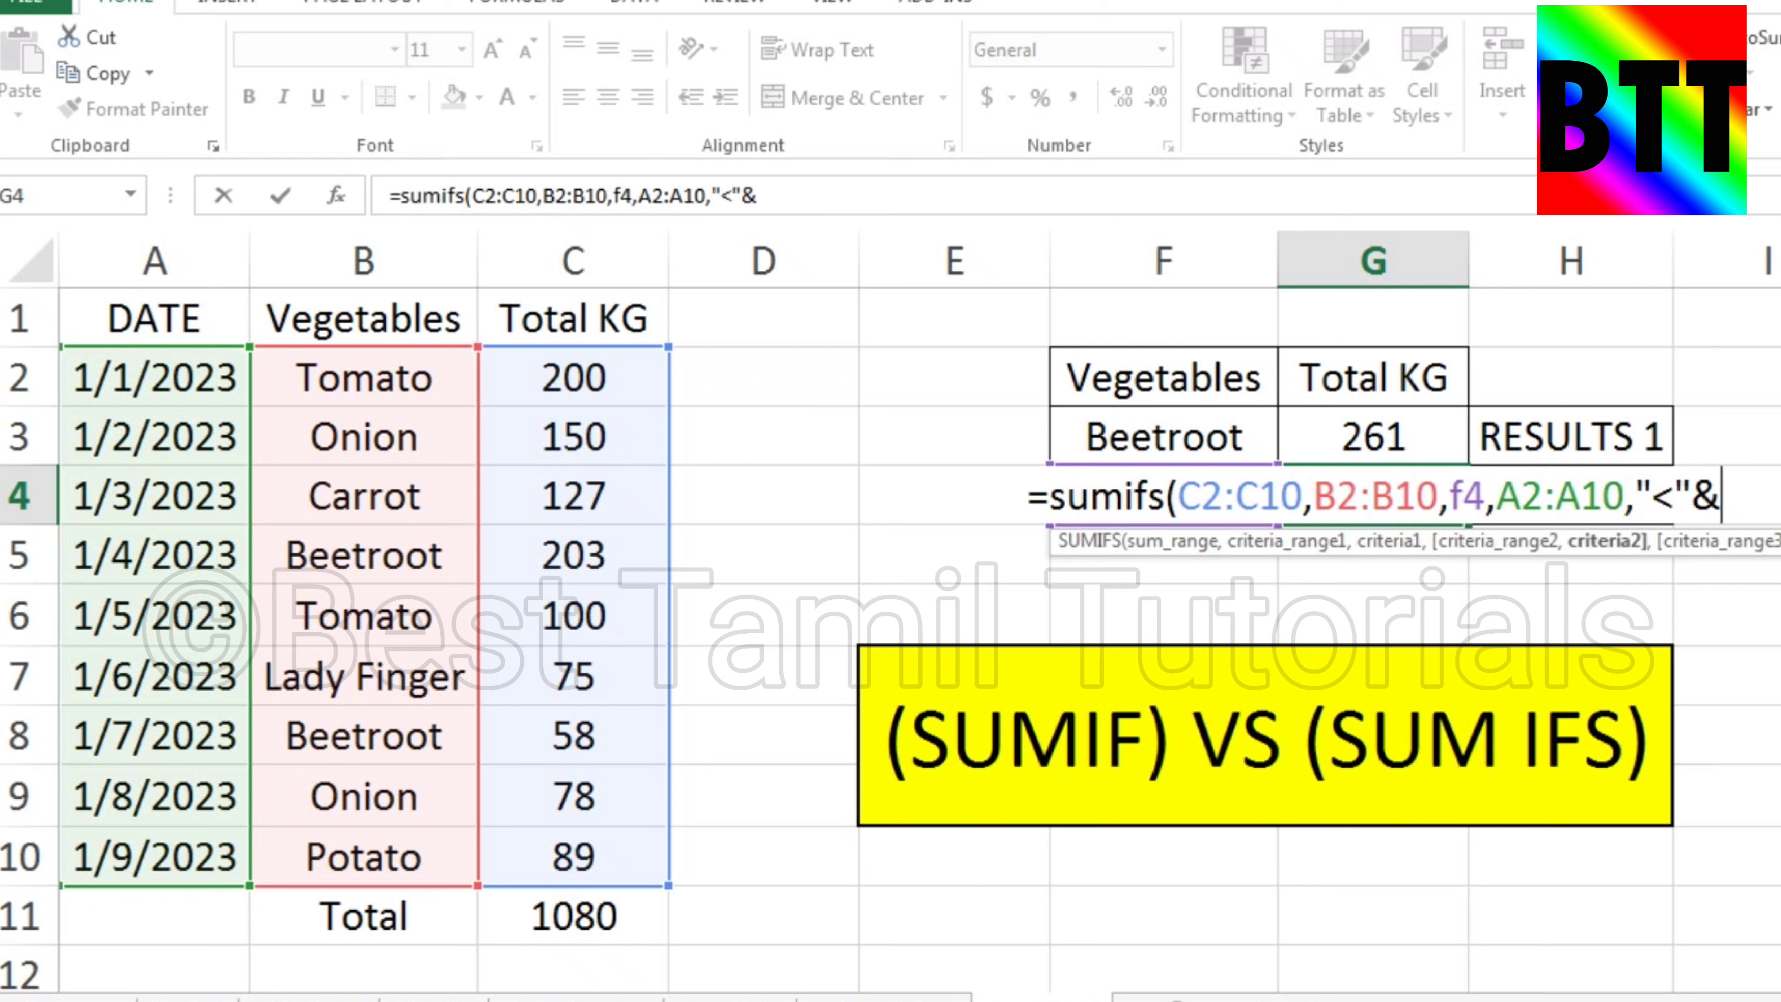
pyautogui.click(155, 616)
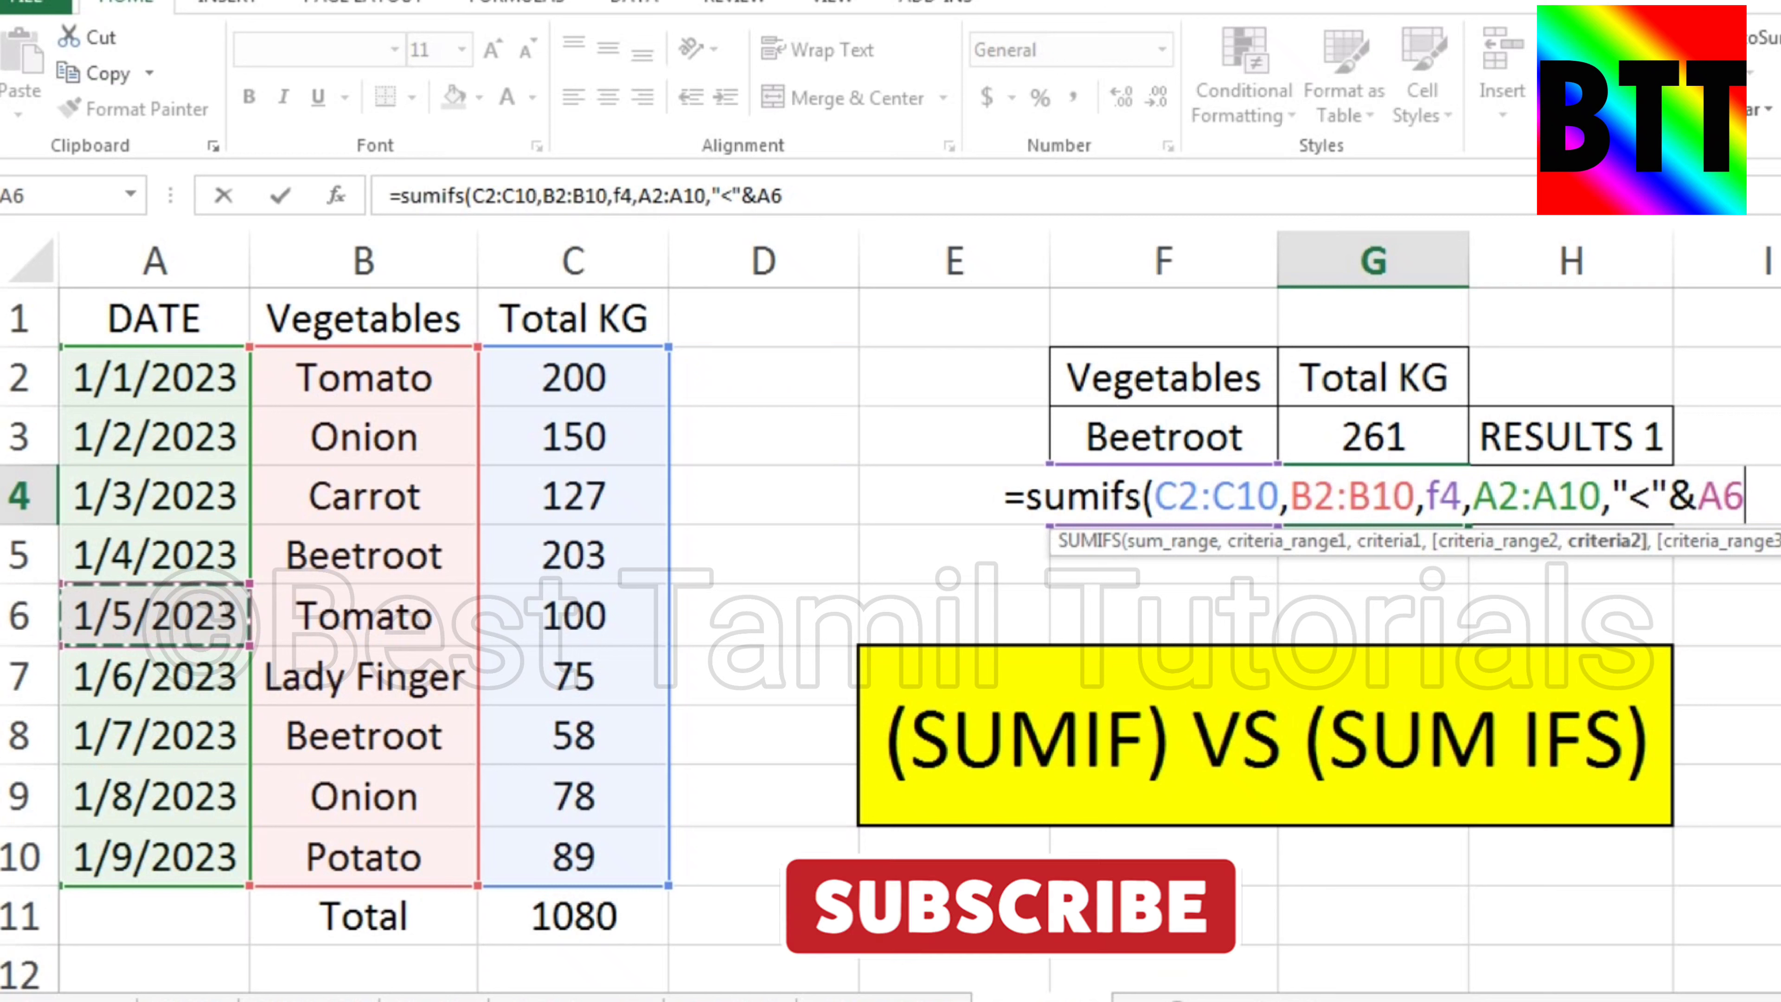
pyautogui.write(')')
pyautogui.press('Return')
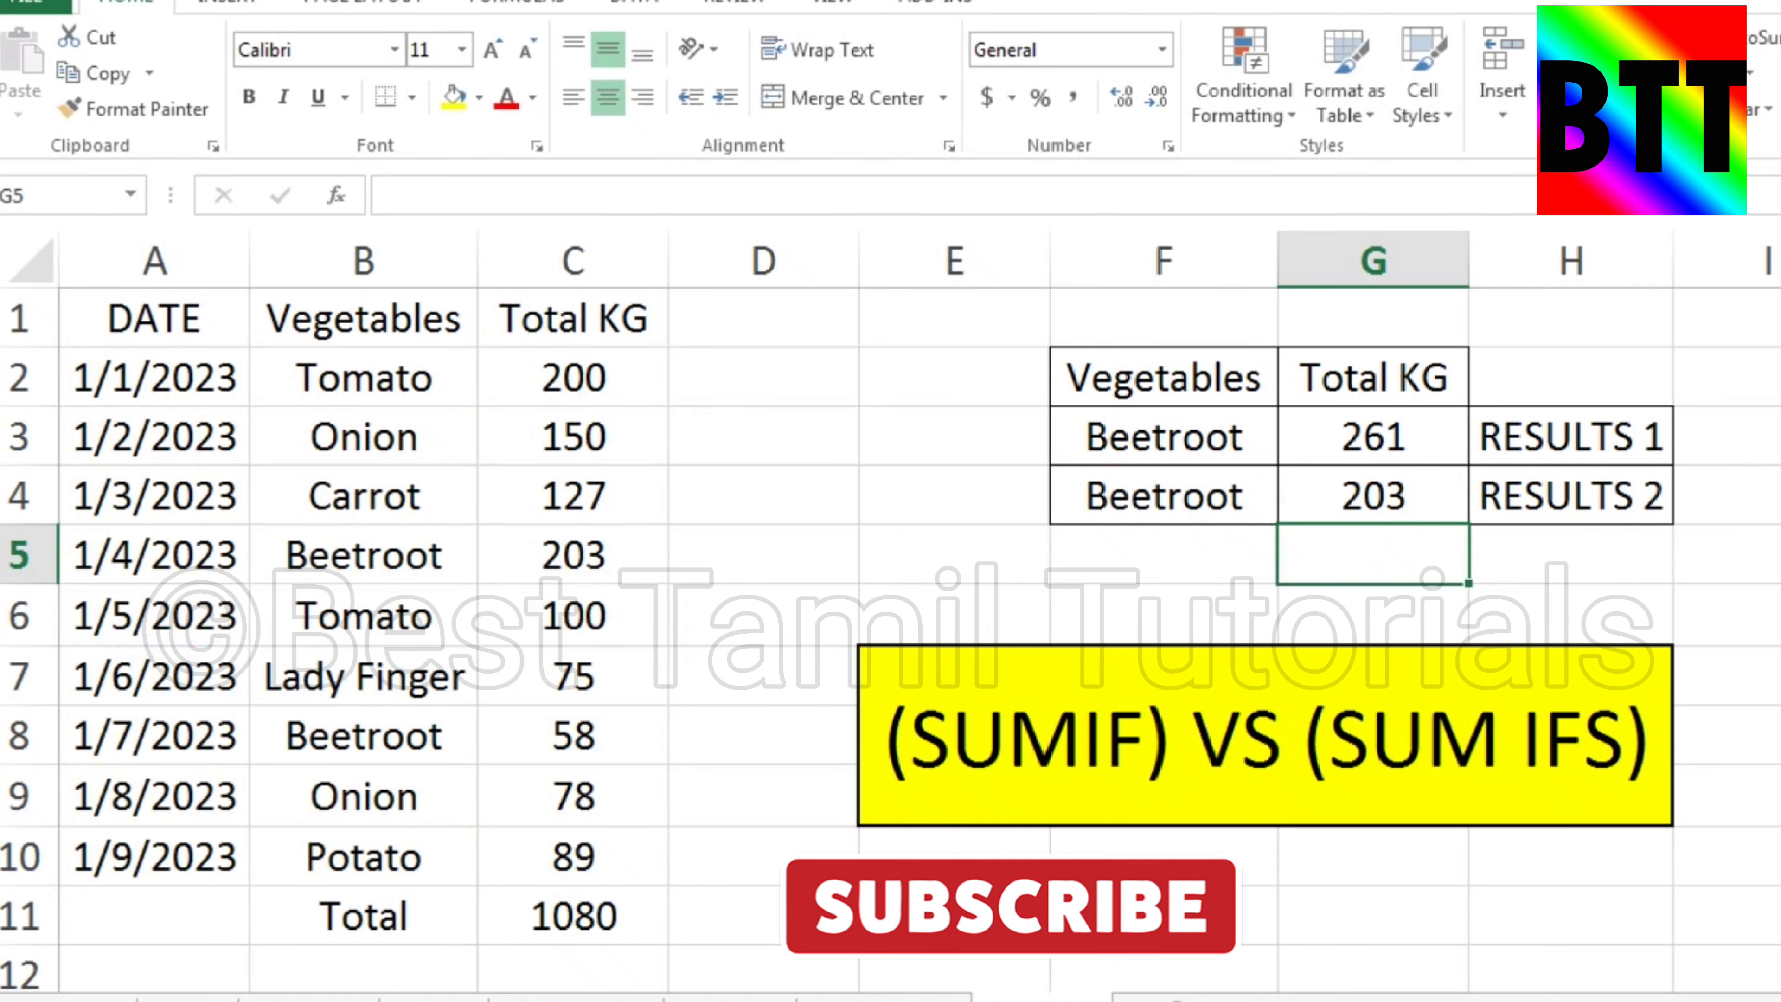
# - Compare the SUMIF formula and result in G3 with those of SUMIFS in G4, and examine the SUMIFS arguments and their ranges
pyautogui.click(1373, 496)
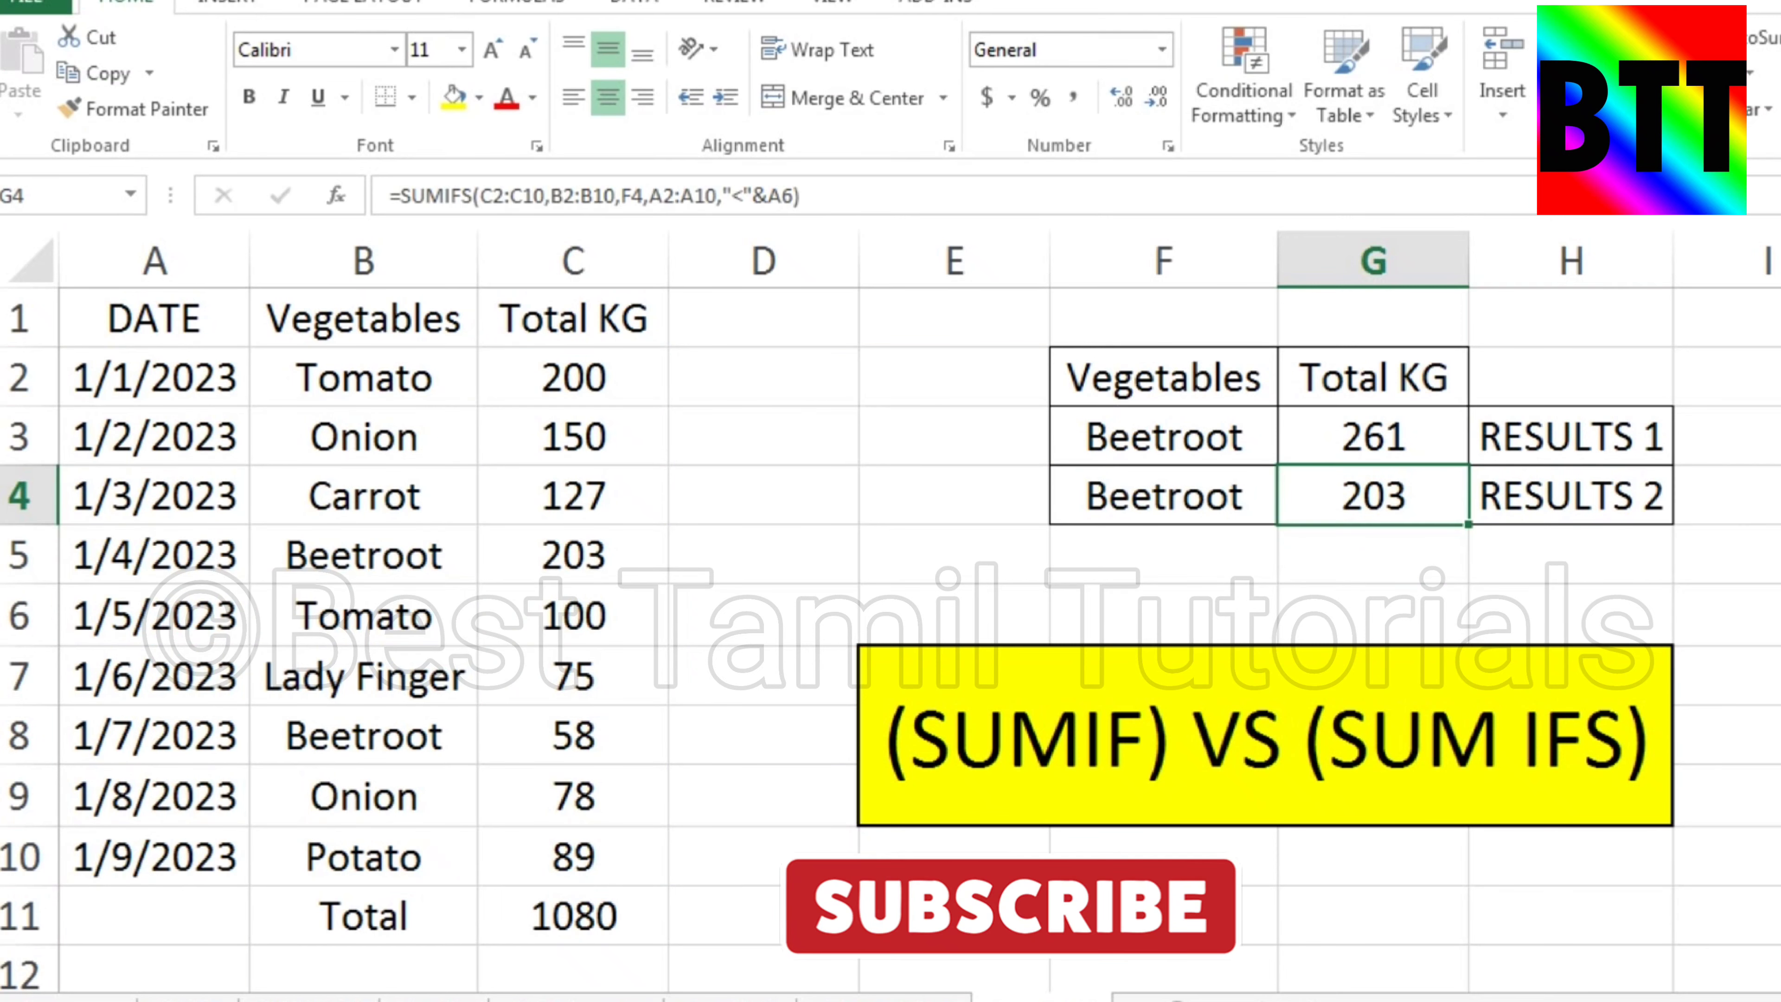
pyautogui.click(1163, 437)
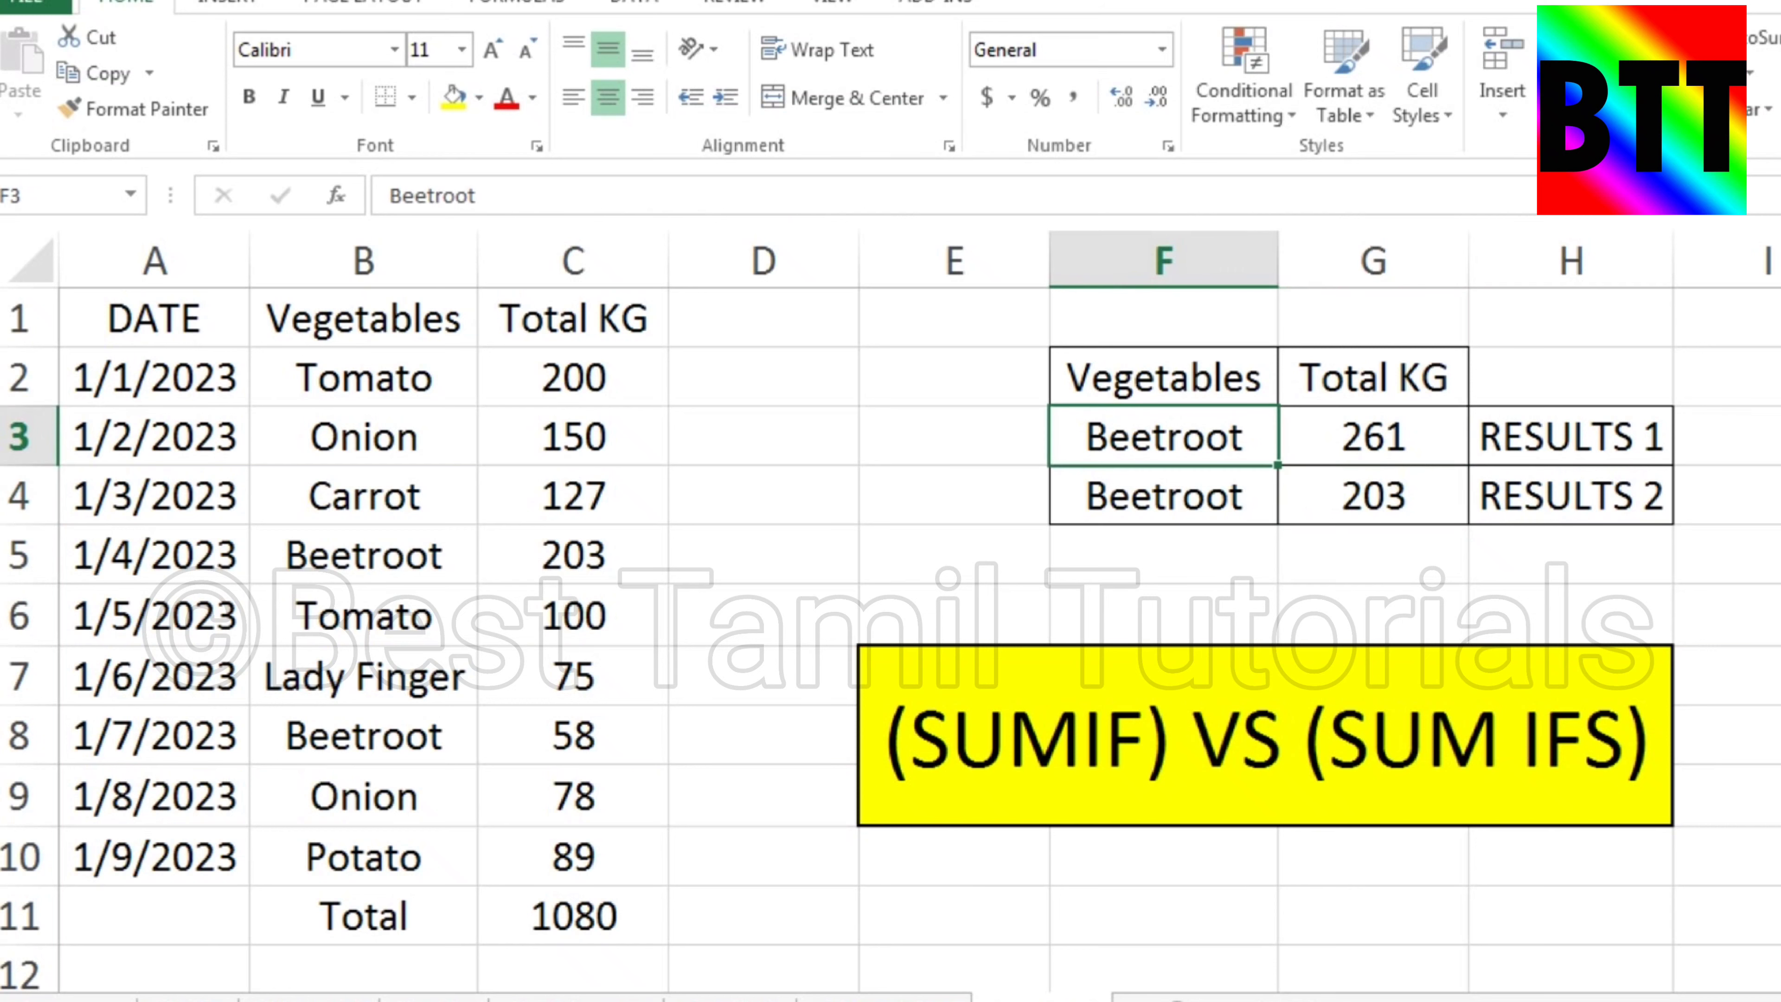
pyautogui.click(1373, 436)
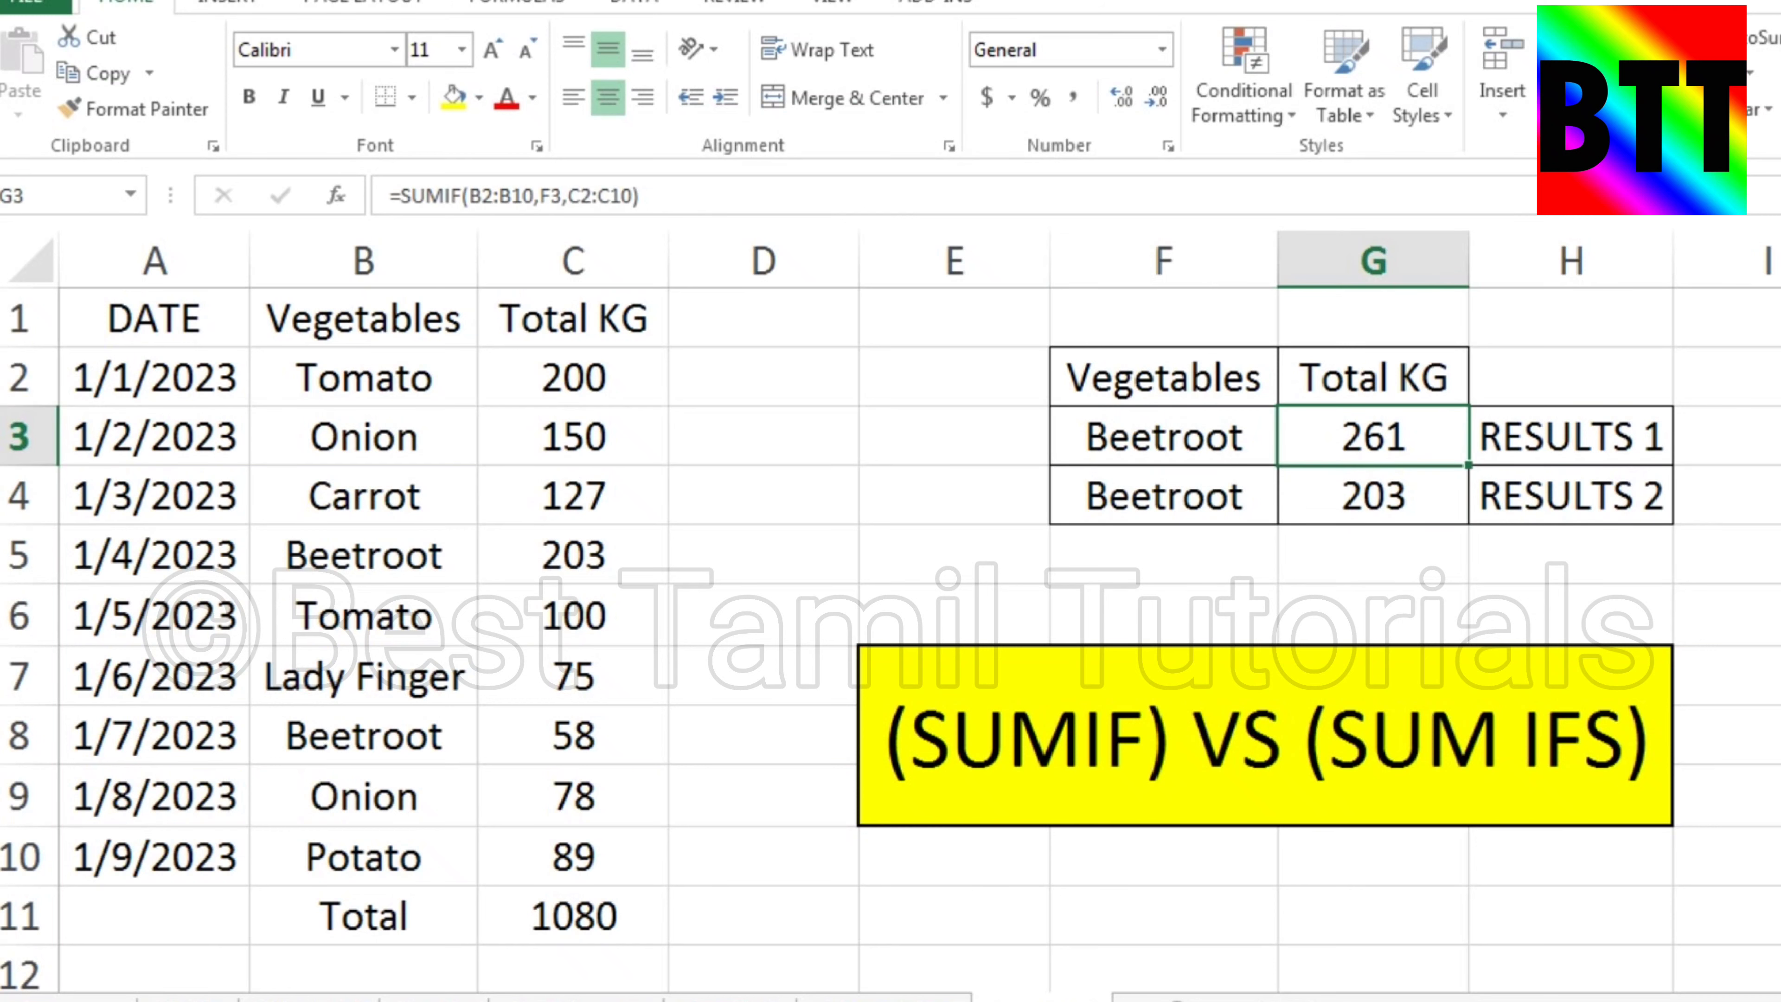
pyautogui.click(1163, 496)
pyautogui.click(1373, 496)
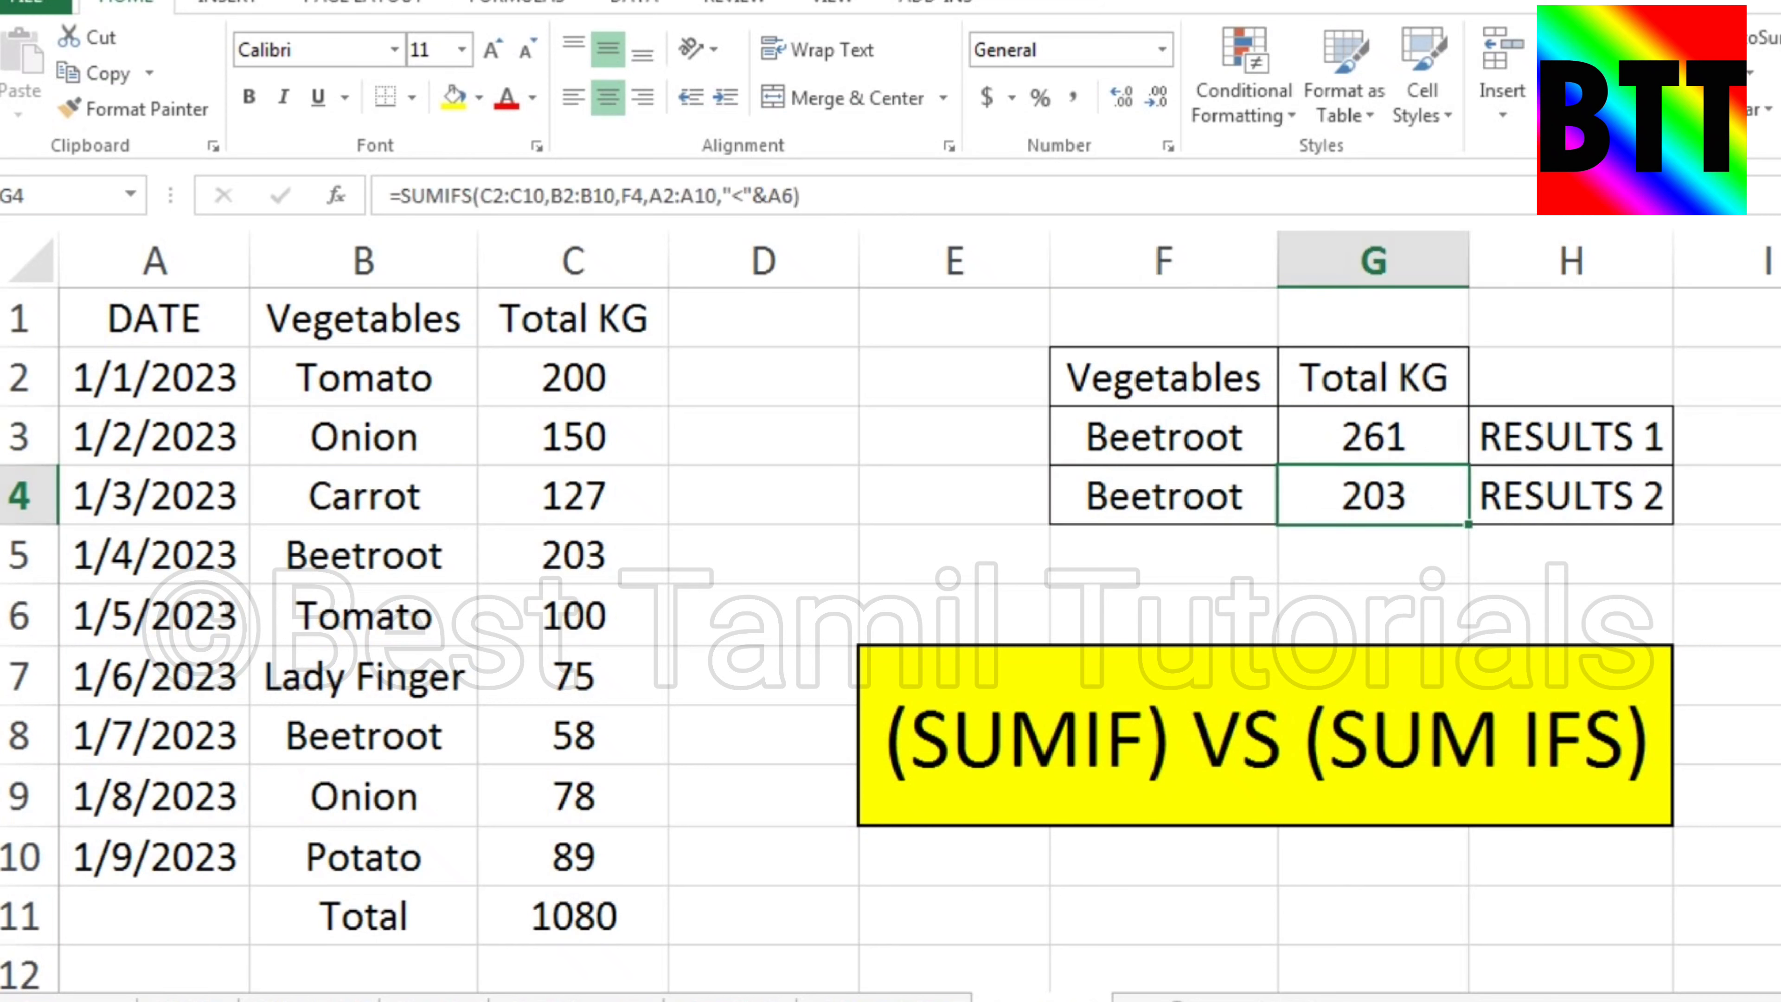
pyautogui.doubleClick(1411, 496)
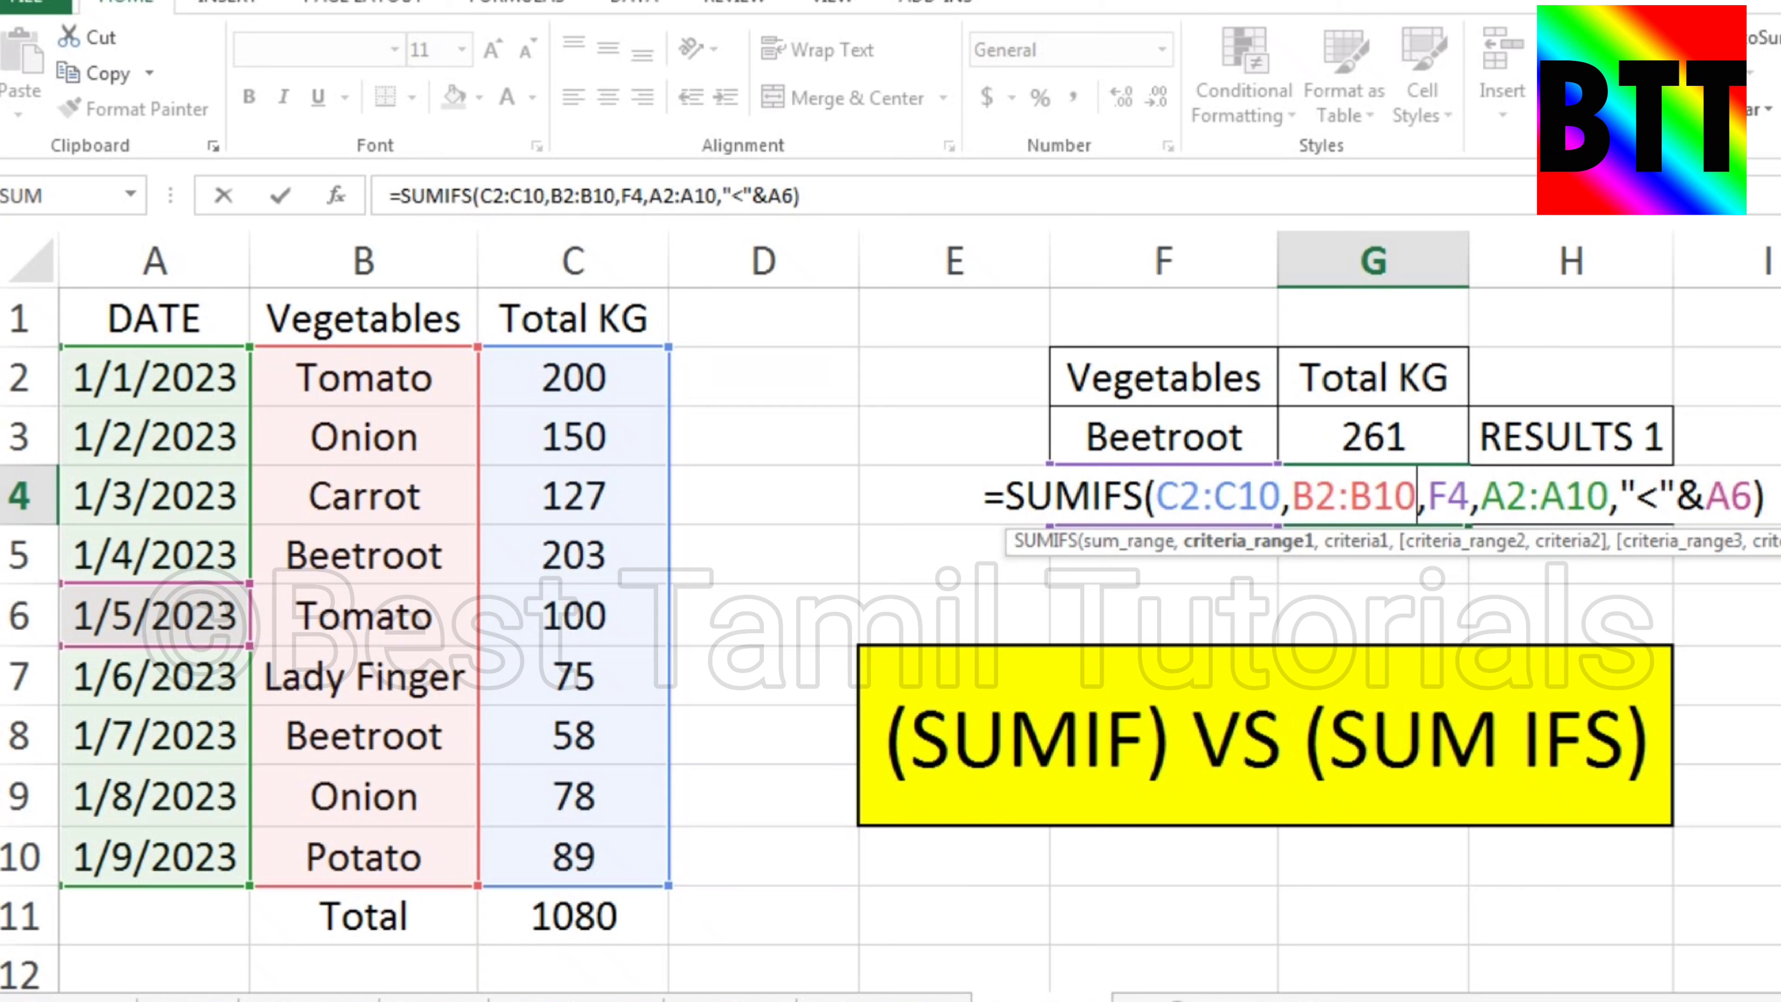
pyautogui.press('Return')
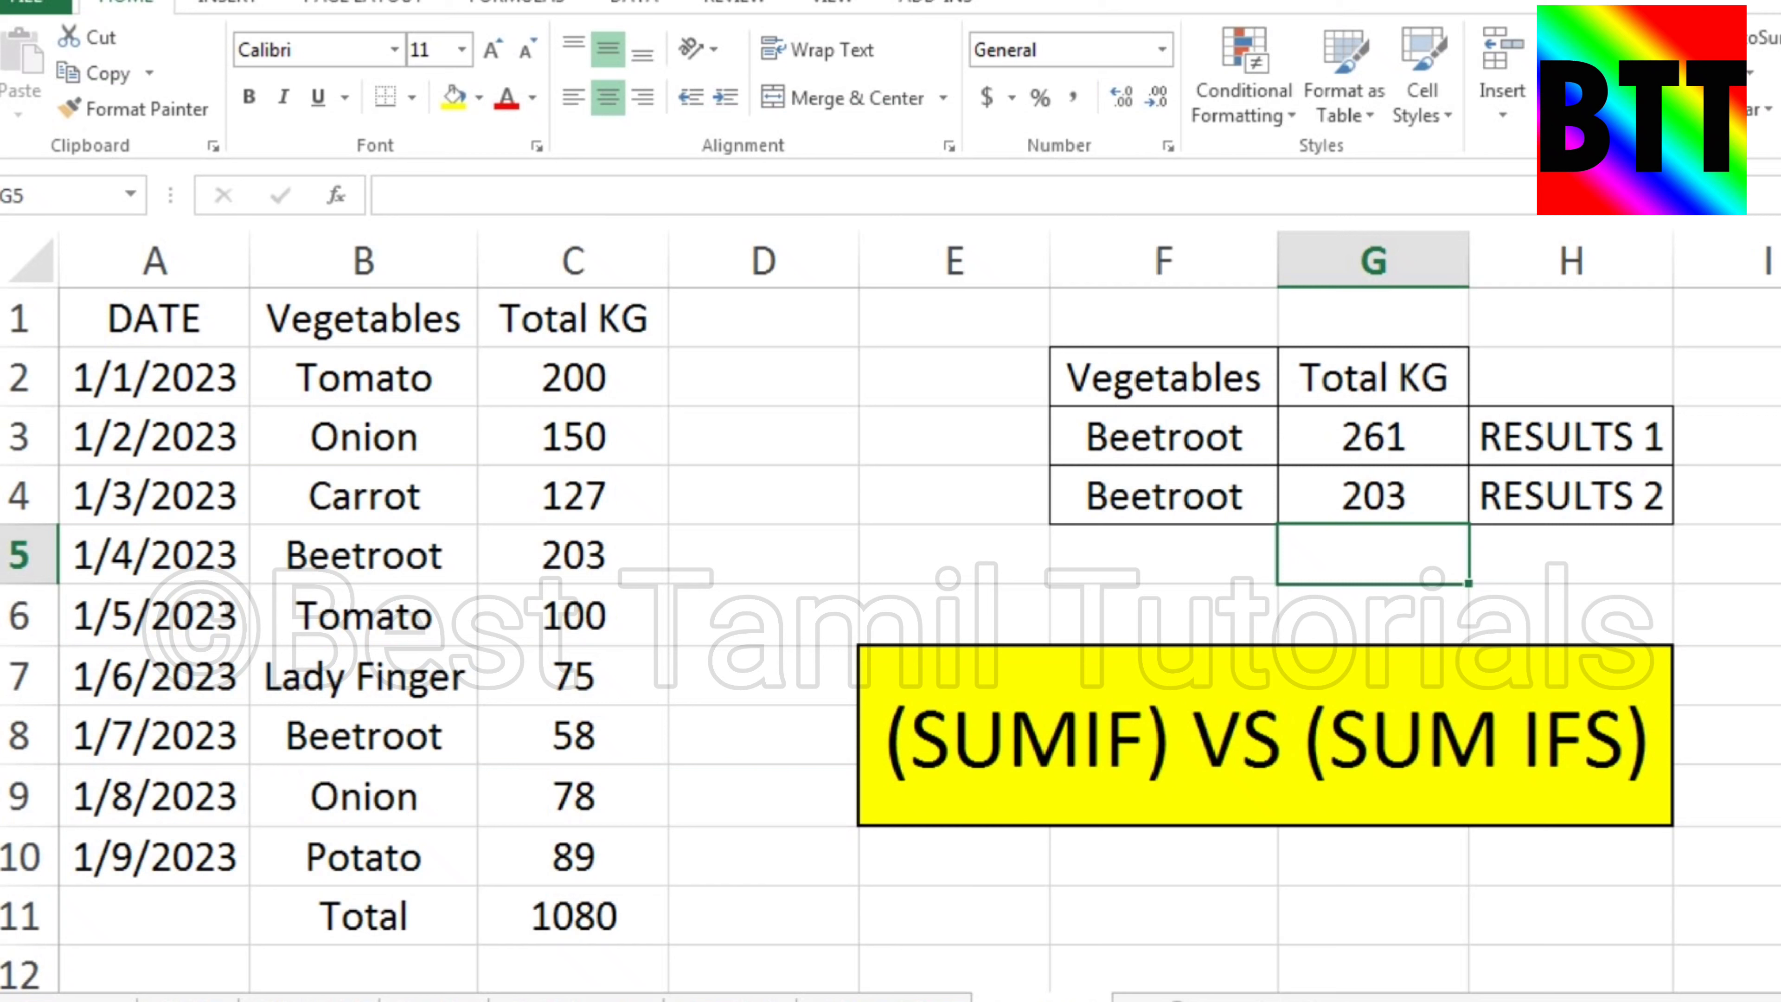